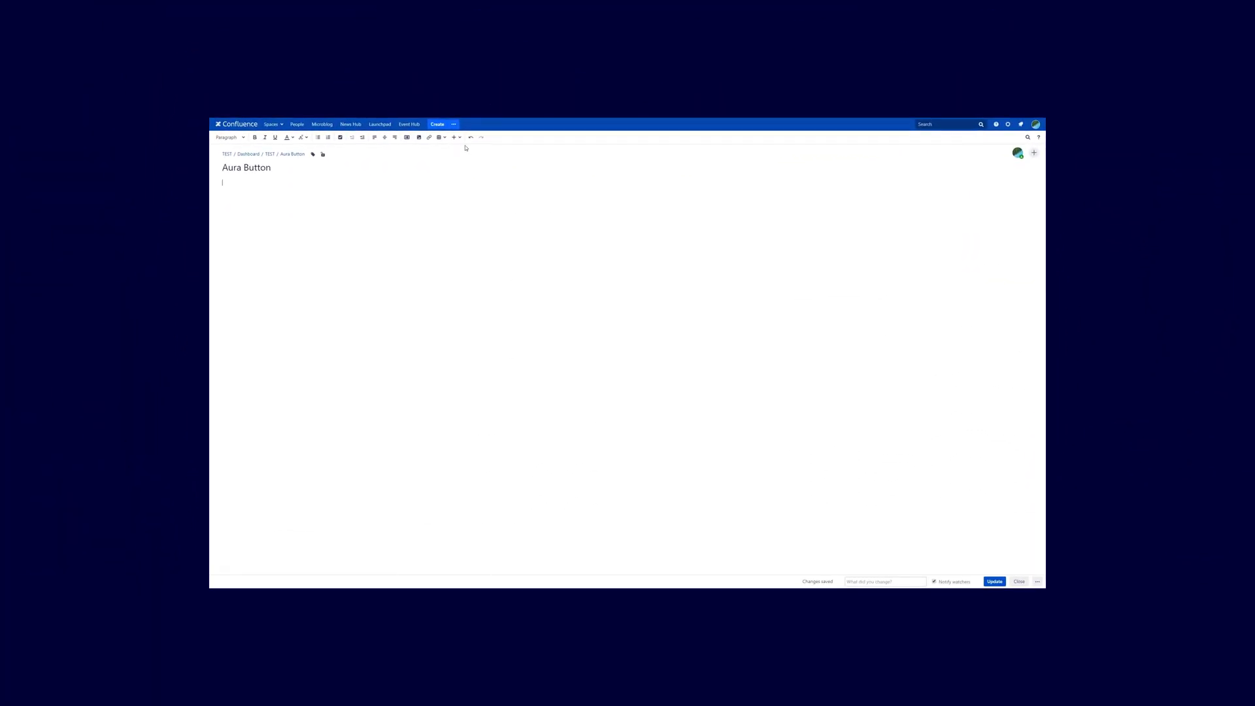
Open the Select macro dialog through the Insert menu's 'Other macros' entry.
{"action": "left_click", "coordinate": [439, 61]}
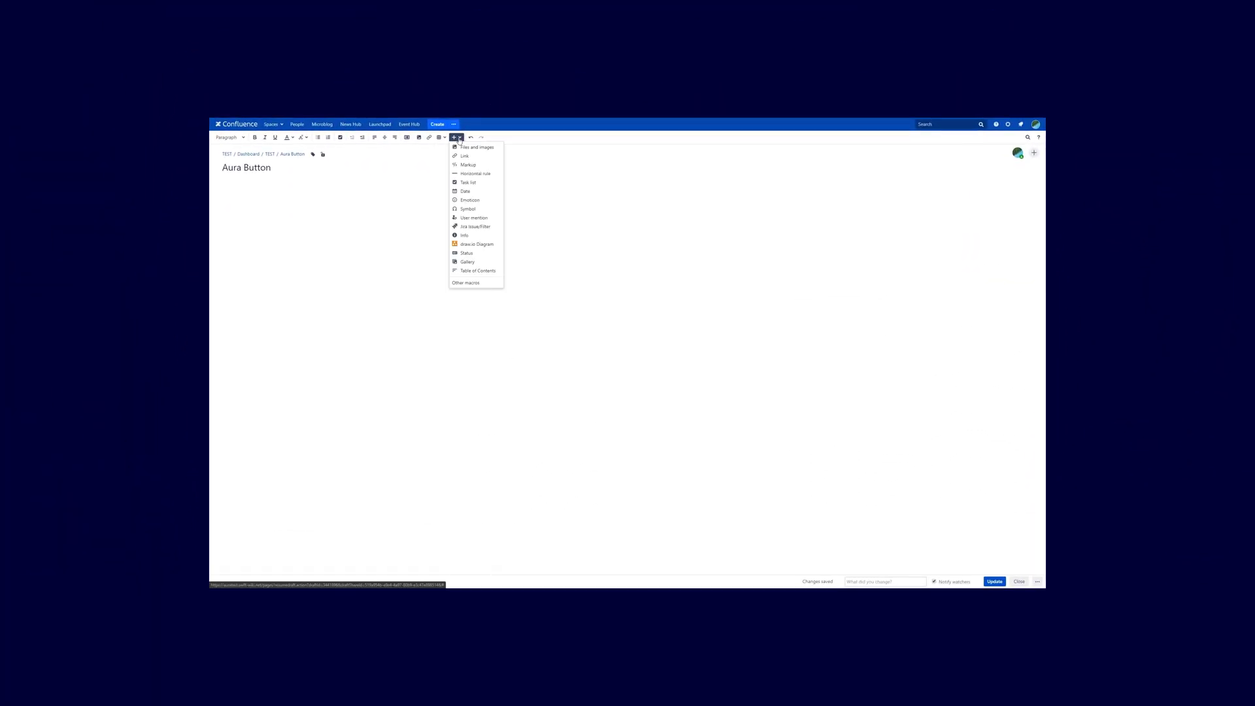
{"action": "left_click", "coordinate": [466, 282]}
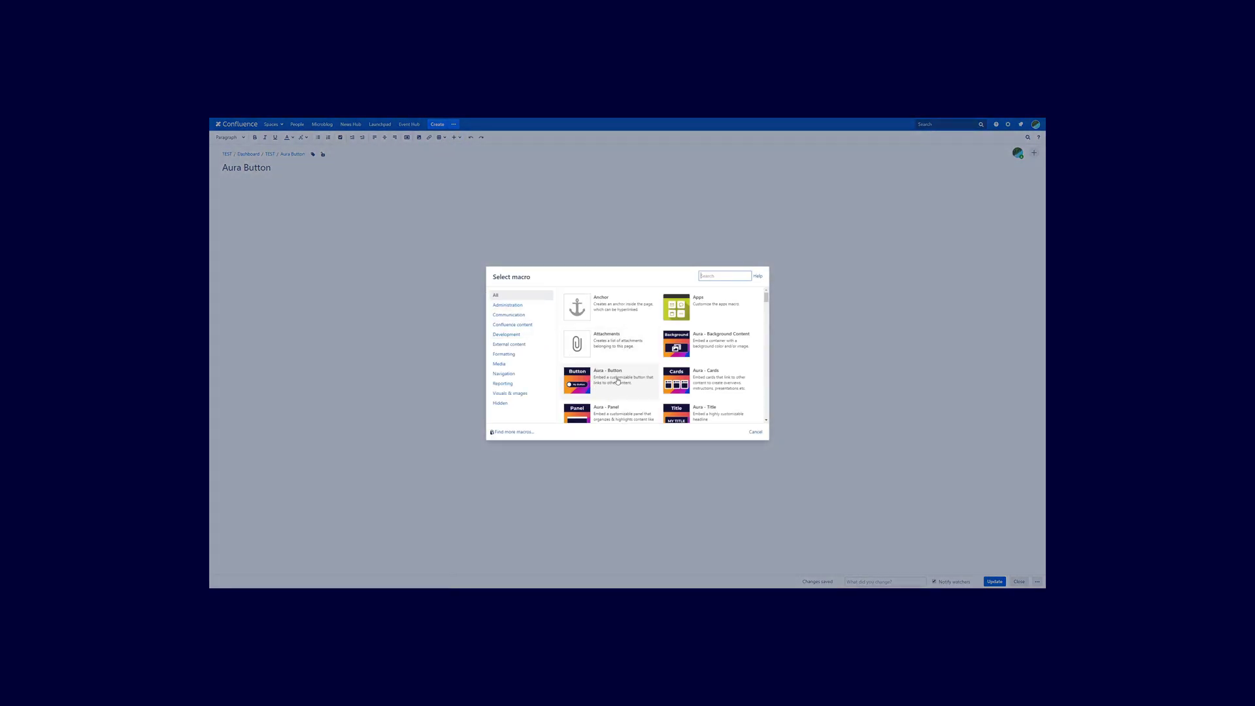
Insert an Aura - Button macro and change its label to 'Google Playstore'.
{"action": "left_click", "coordinate": [618, 381]}
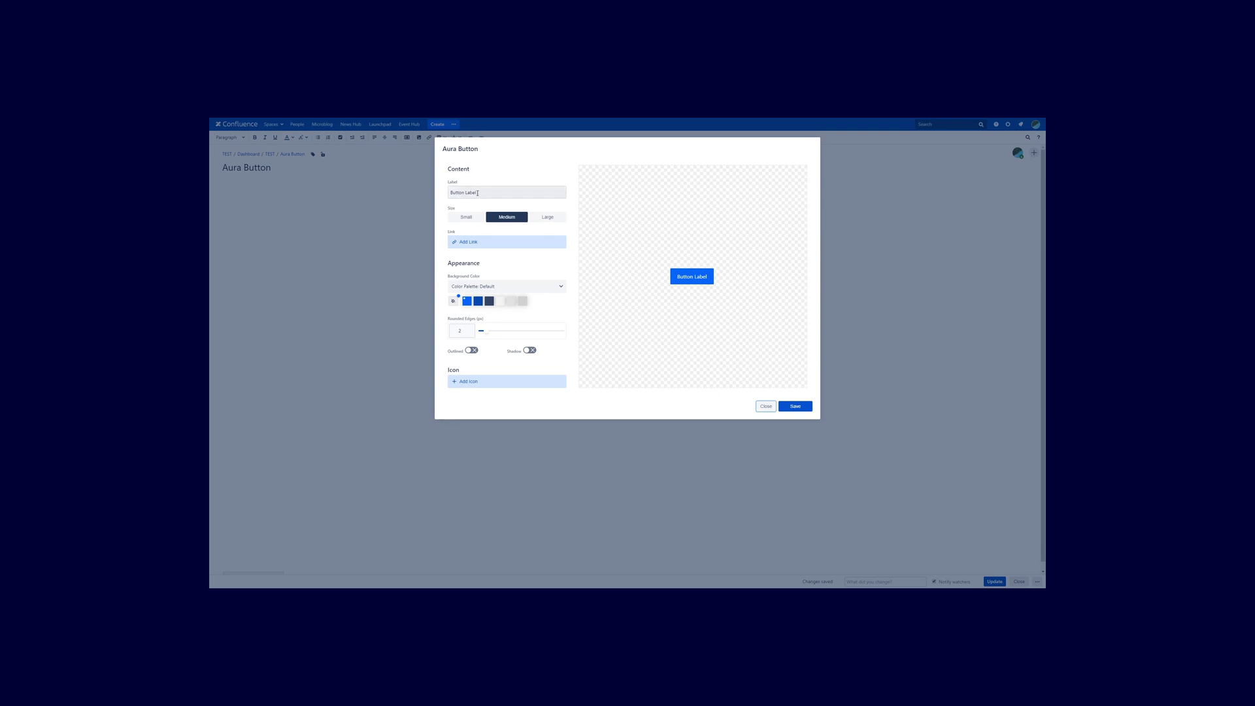
{"action": "left_click", "coordinate": [483, 194]}
{"action": "left_click_drag", "start_coordinate": [483, 193], "coordinate": [443, 196]}
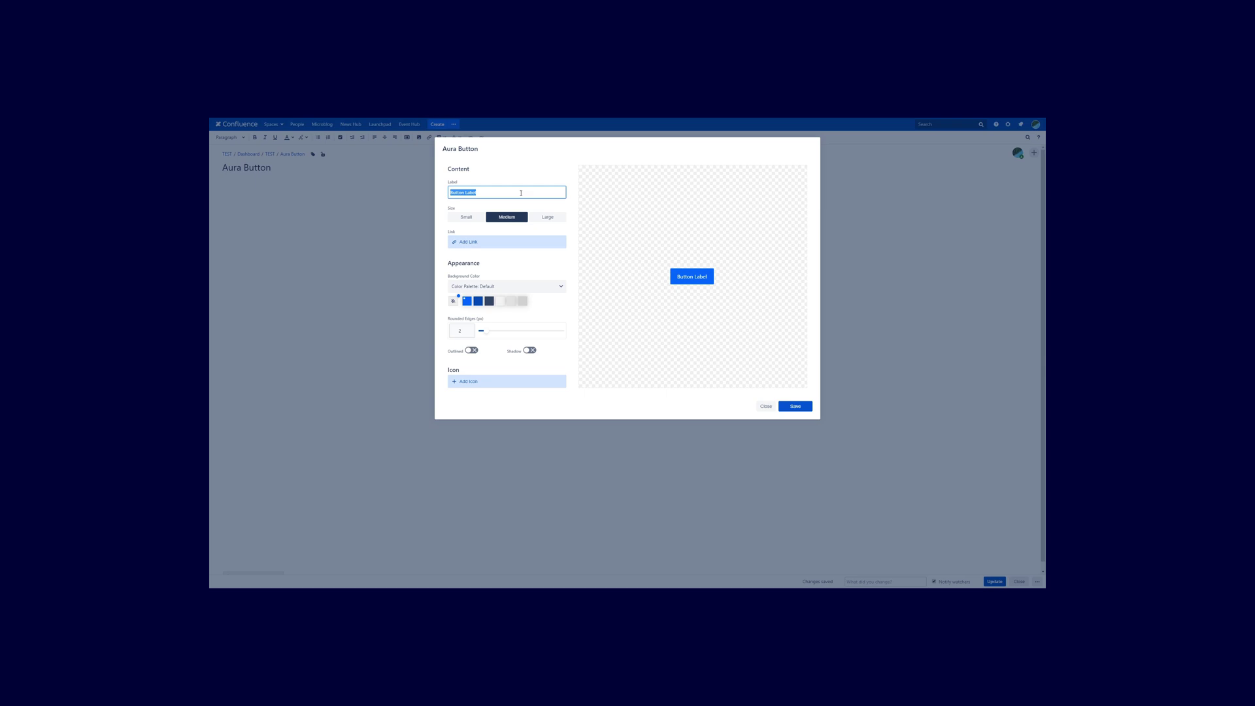
{"action": "type", "text": "Google Playstore"}
Try the Small and Large sizes, then leave the button at Medium.
{"action": "left_click", "coordinate": [472, 221]}
{"action": "left_click", "coordinate": [555, 220]}
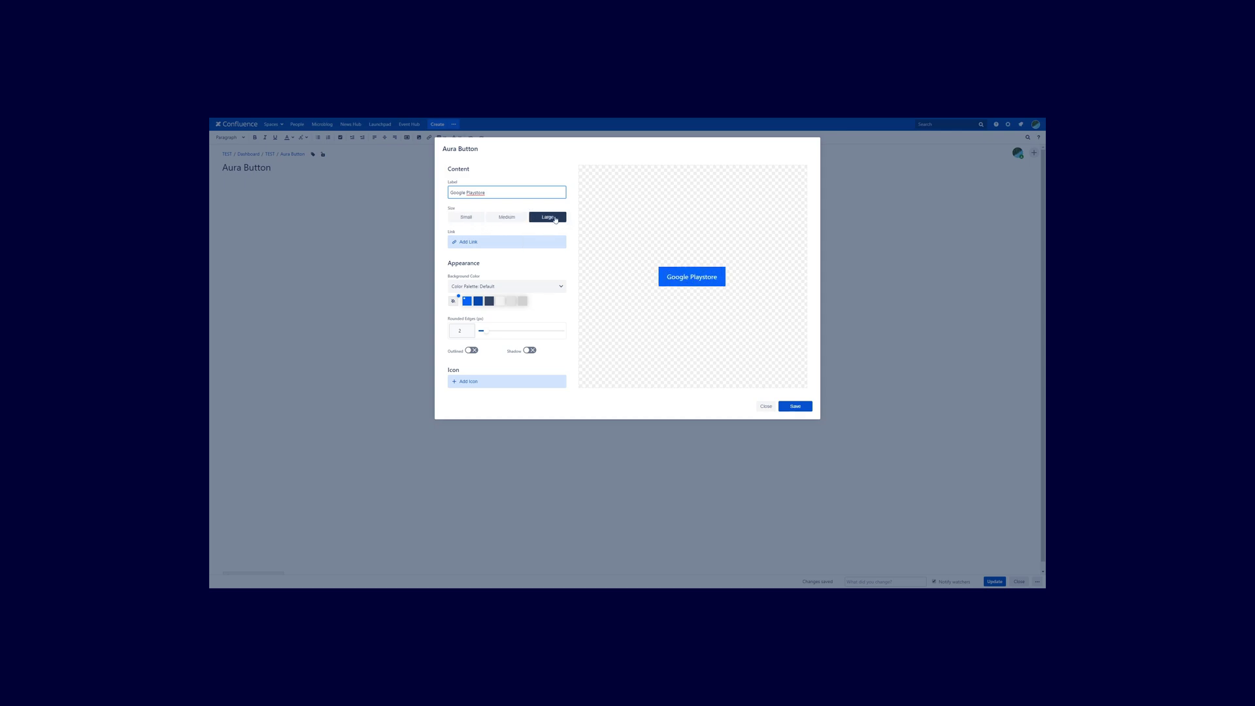
{"action": "left_click", "coordinate": [508, 218]}
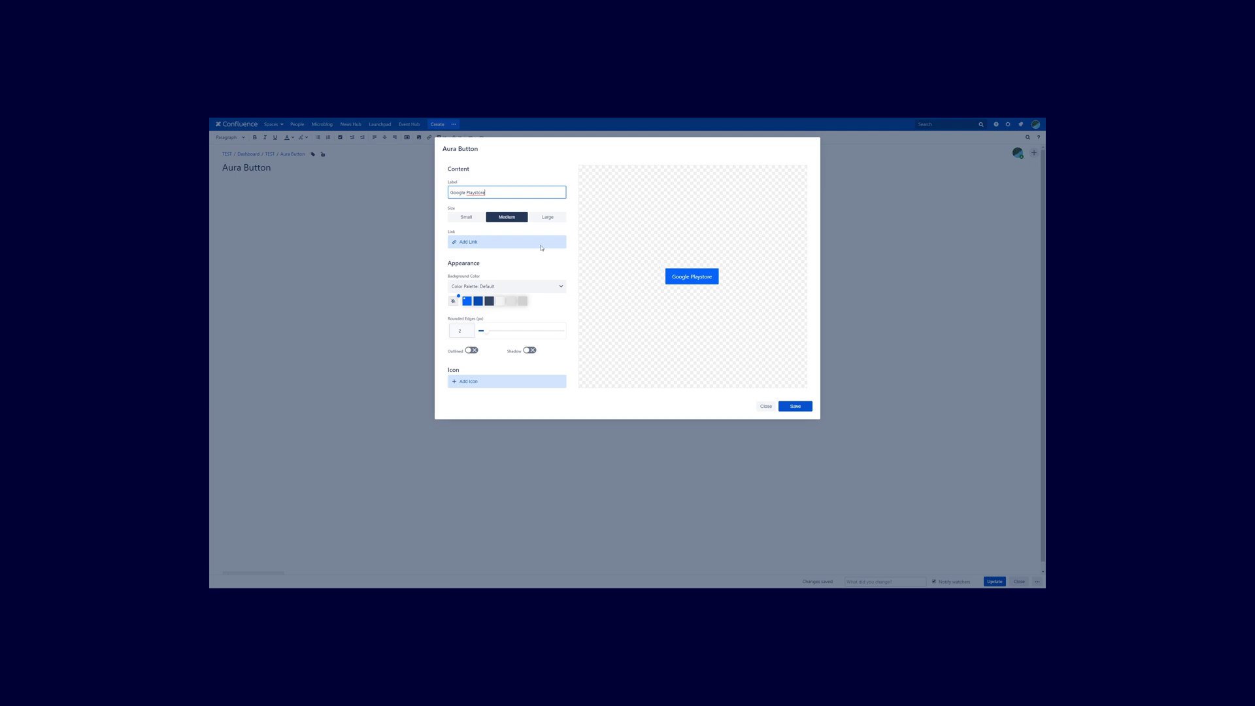
Open Insert Link for the button and browse the Recently viewed and Attachments lists.
{"action": "left_click", "coordinate": [475, 247]}
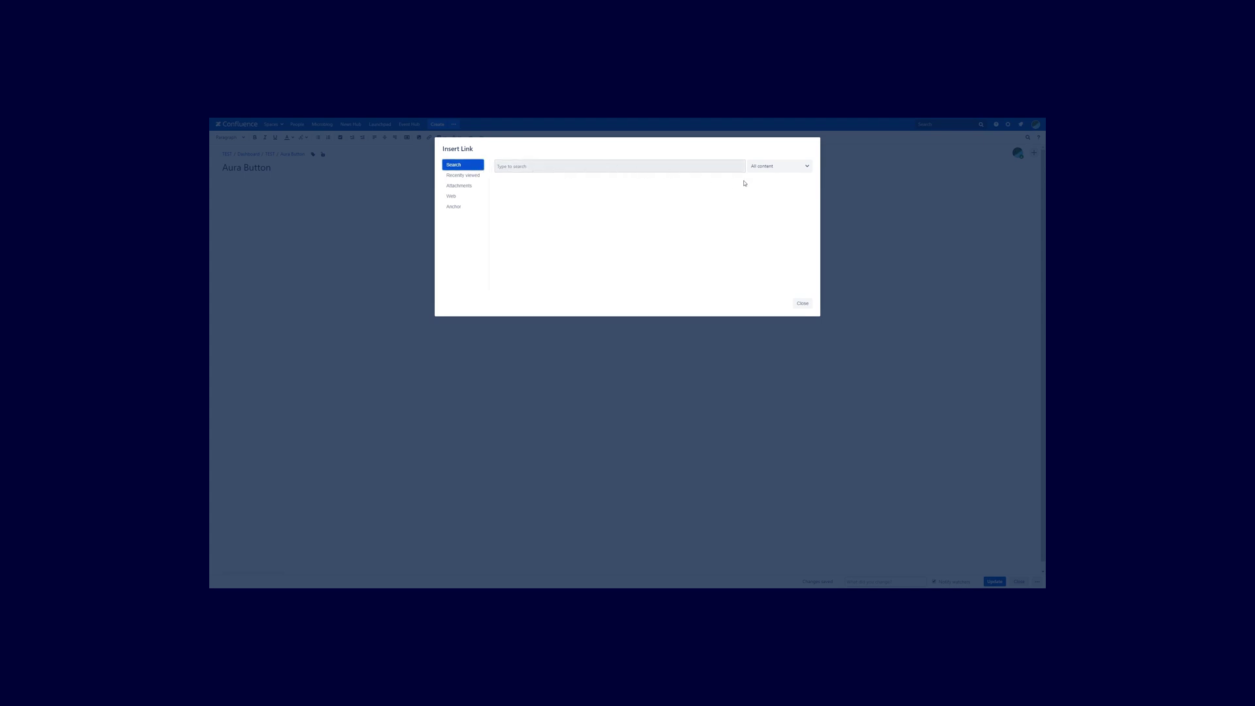
{"action": "left_click", "coordinate": [790, 166]}
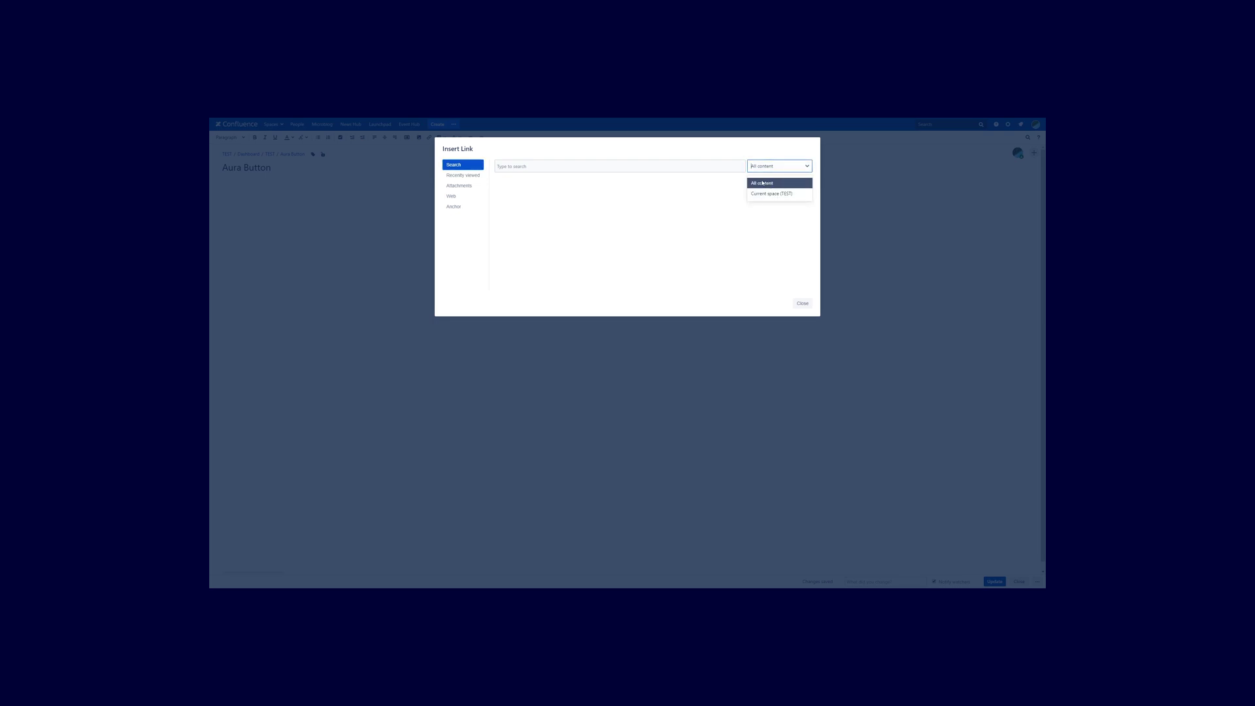
{"action": "left_click", "coordinate": [794, 168]}
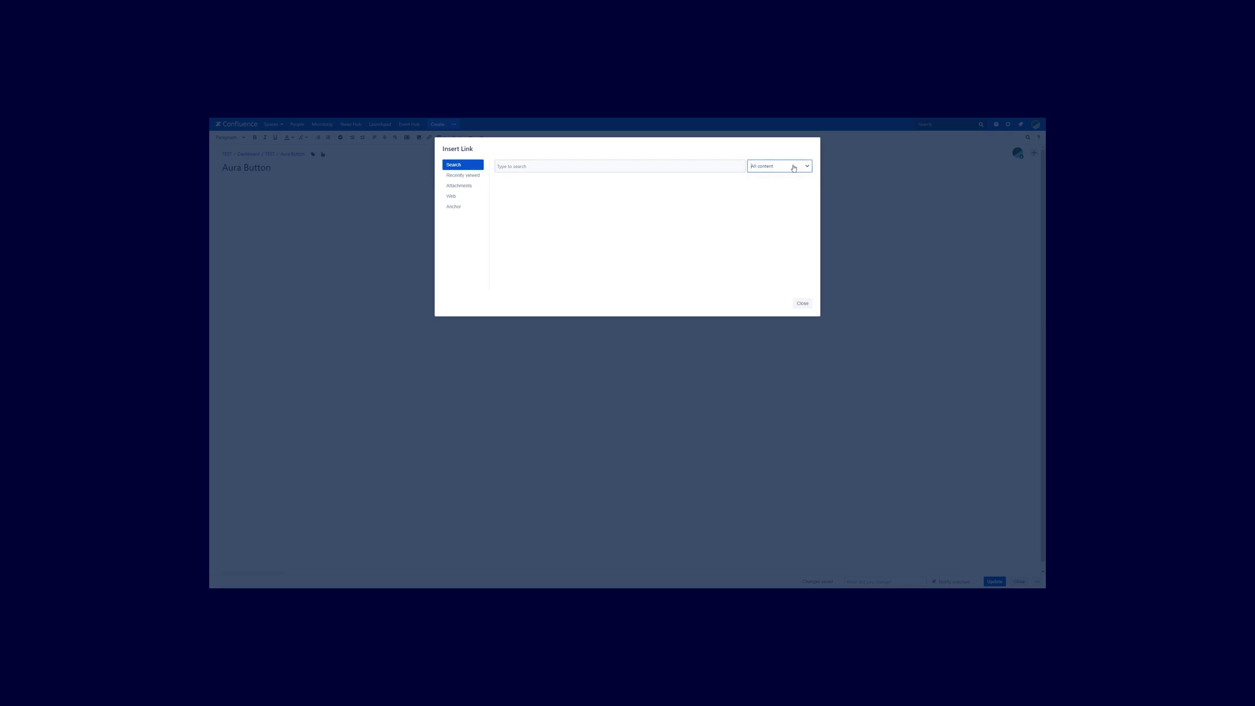
{"action": "left_click", "coordinate": [475, 176]}
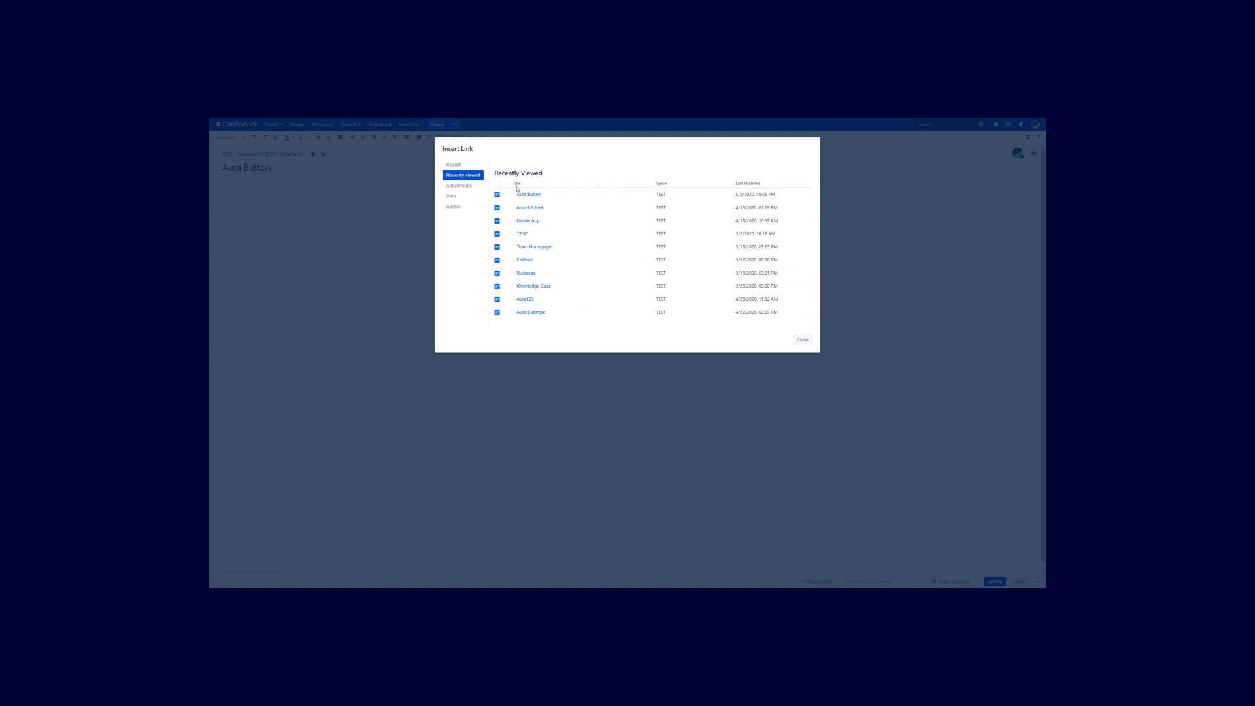
{"action": "left_click", "coordinate": [459, 186]}
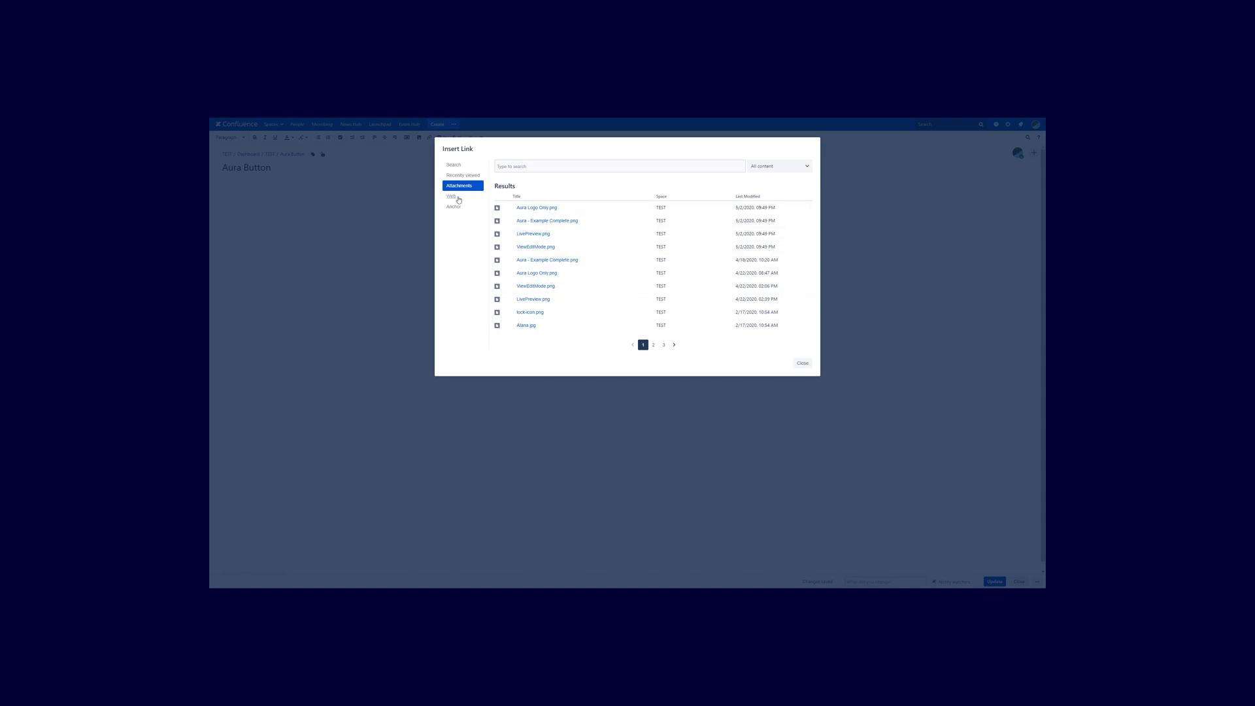
{"action": "left_click", "coordinate": [462, 199]}
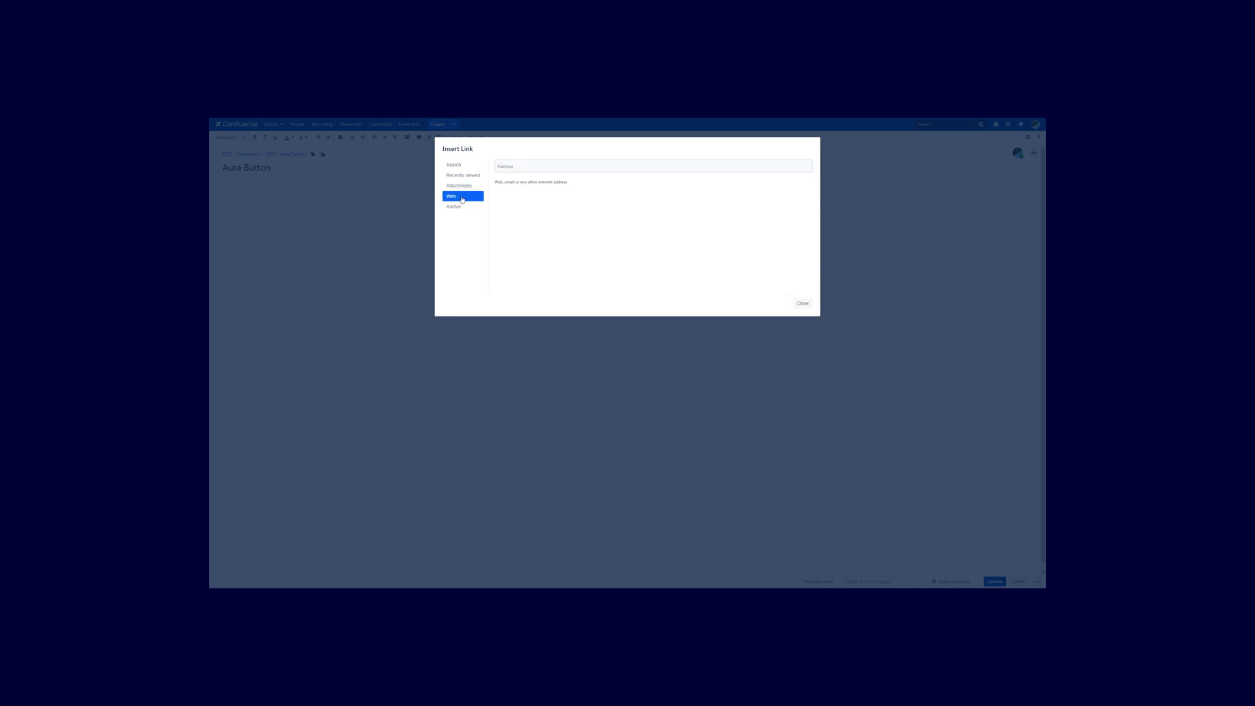
{"action": "left_click", "coordinate": [523, 168]}
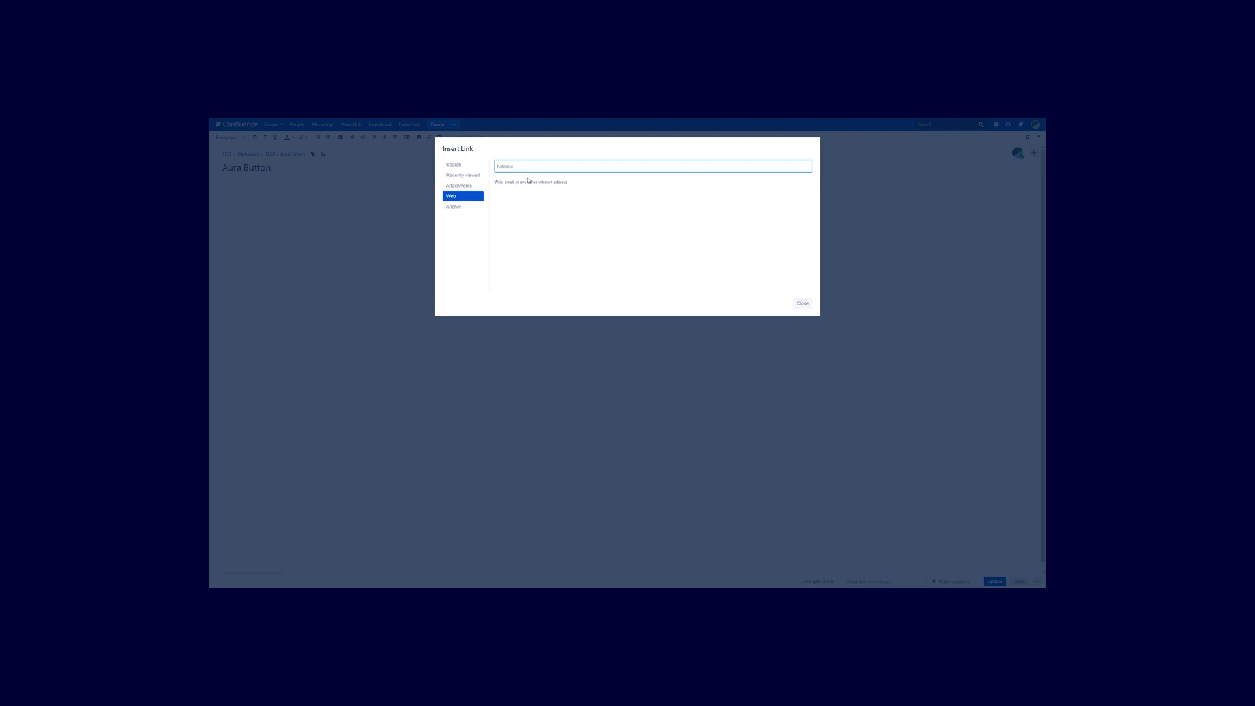
{"action": "type", "text": "test@test.com"}
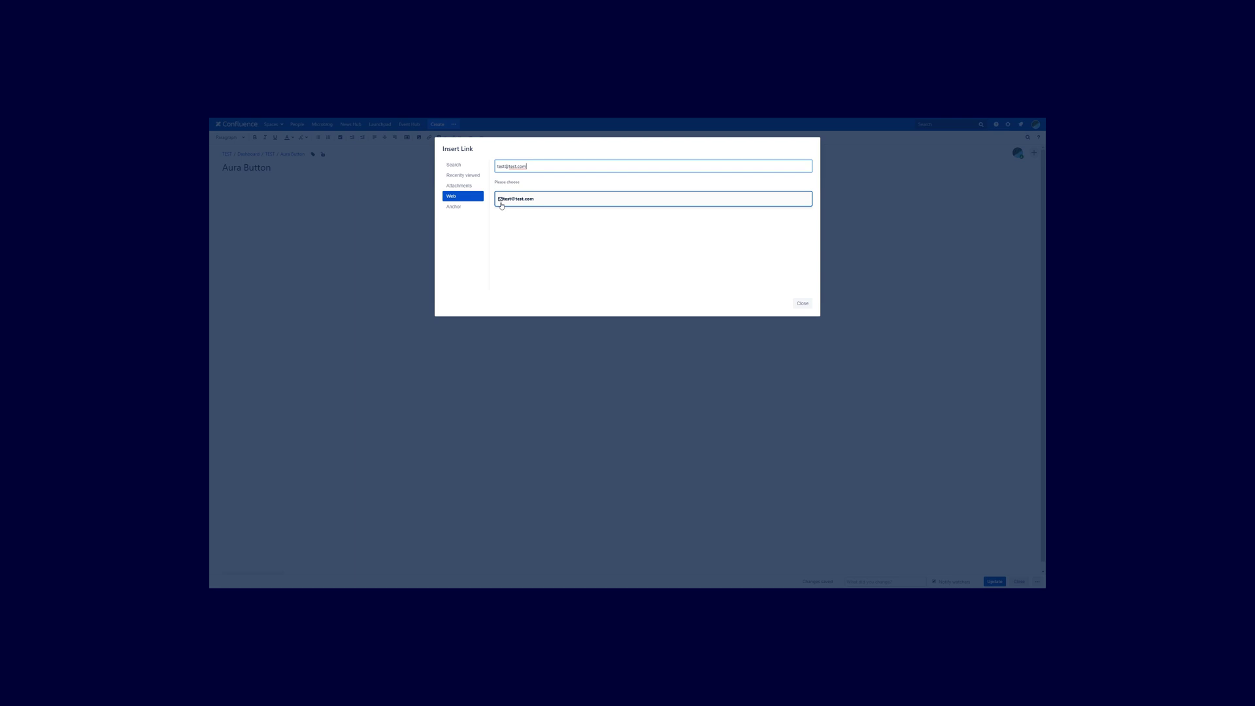
{"action": "left_click_drag", "start_coordinate": [529, 166], "coordinate": [493, 165]}
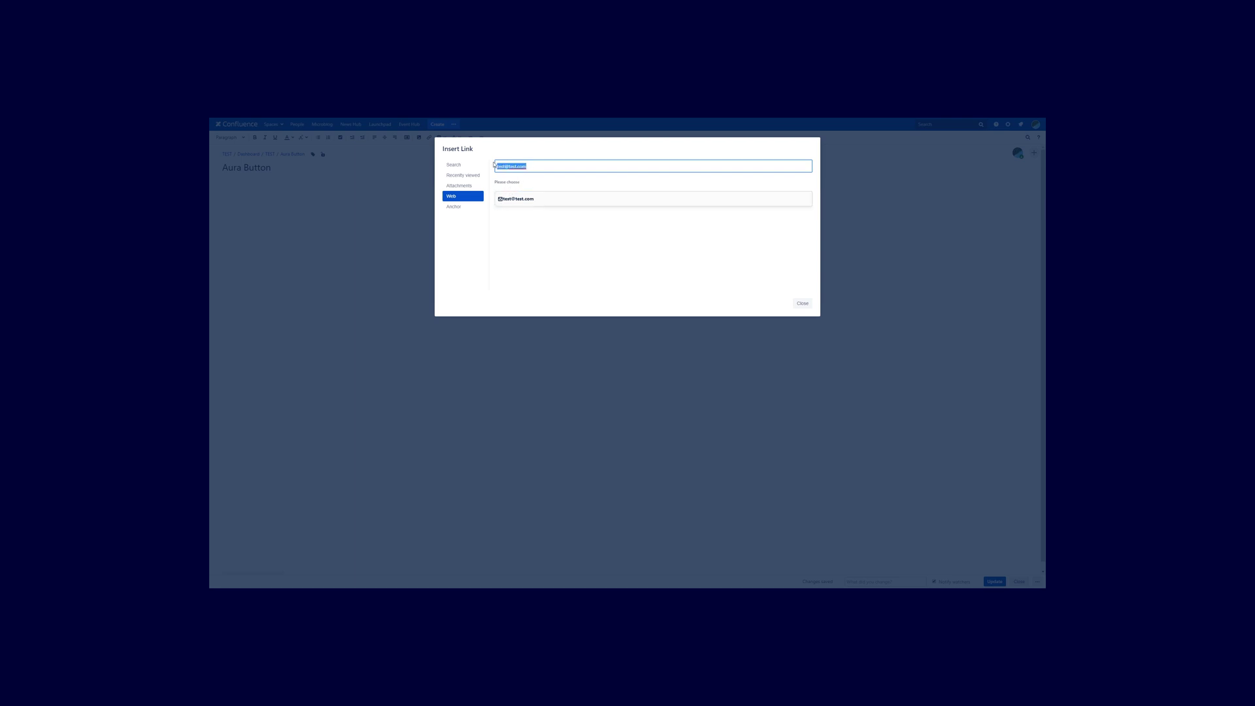
{"action": "type", "text": "www."}
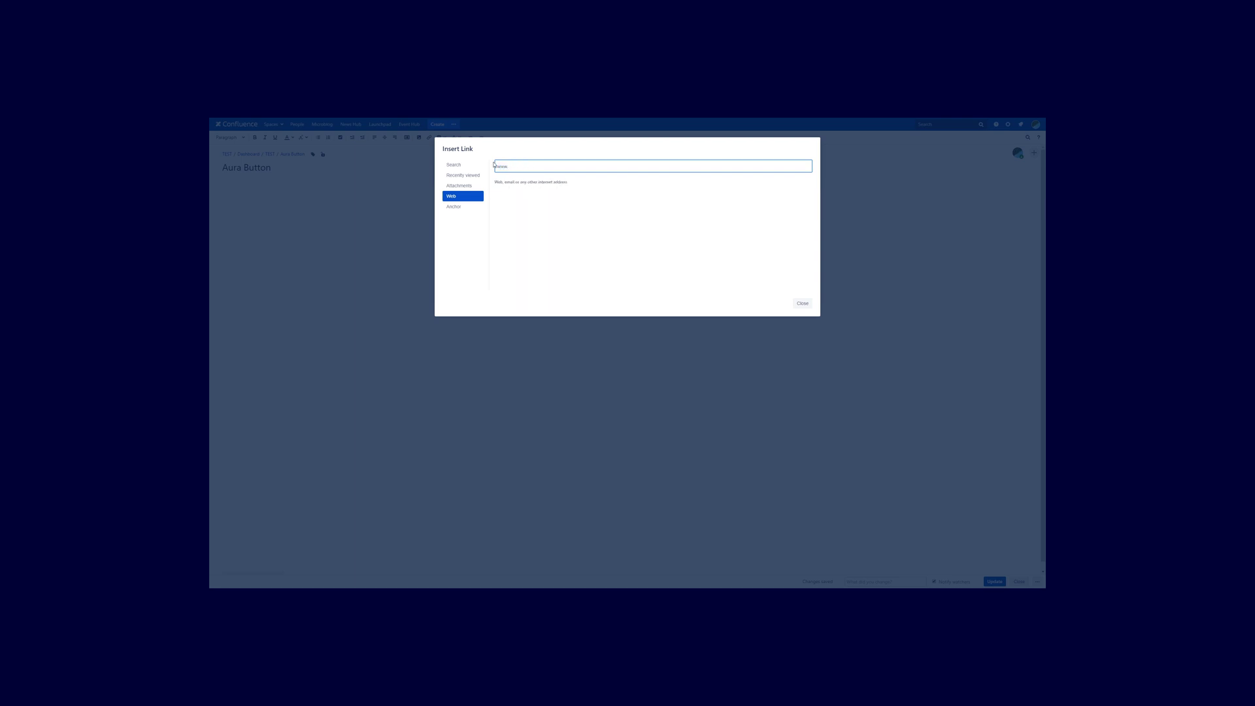
{"action": "type", "text": "google.com"}
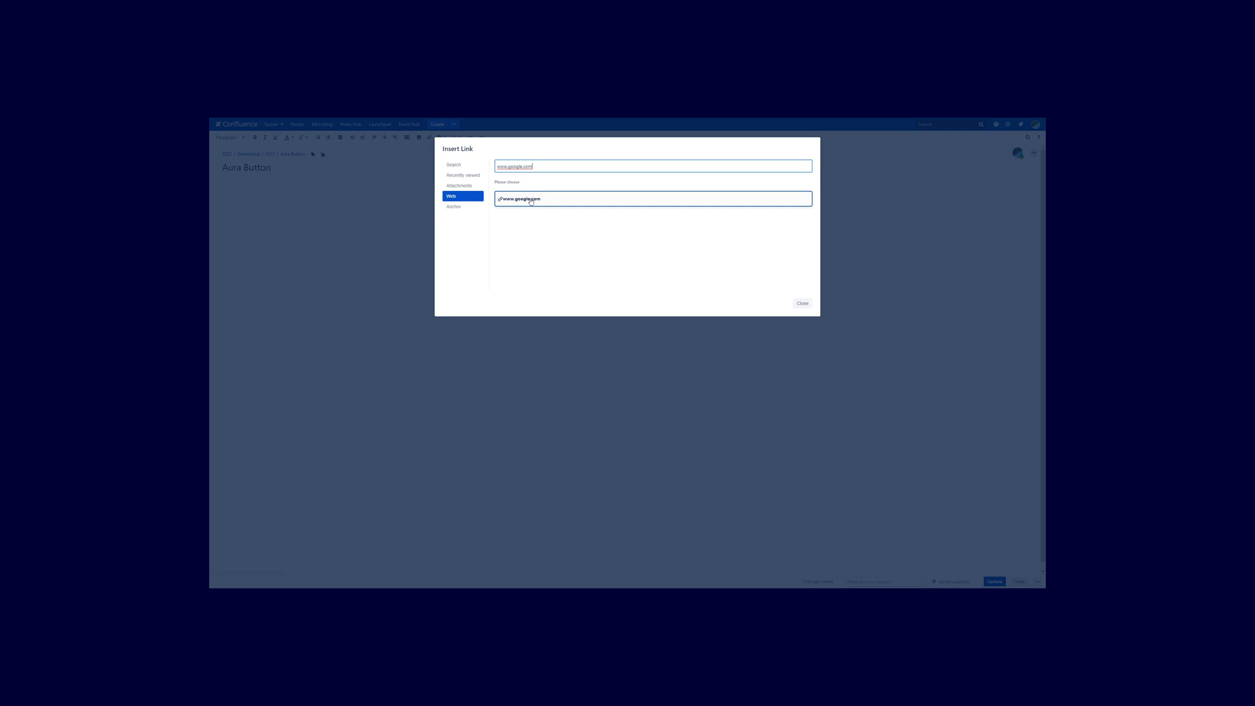
{"action": "left_click", "coordinate": [529, 200]}
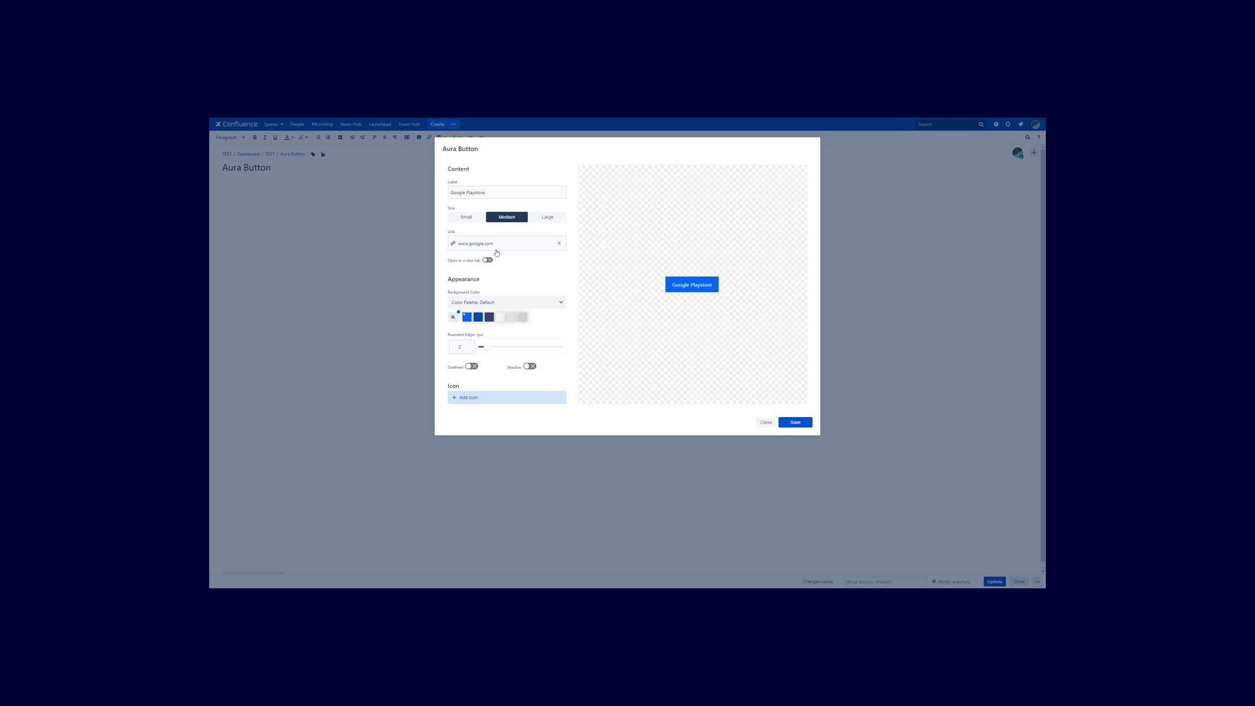
{"action": "left_click", "coordinate": [496, 245]}
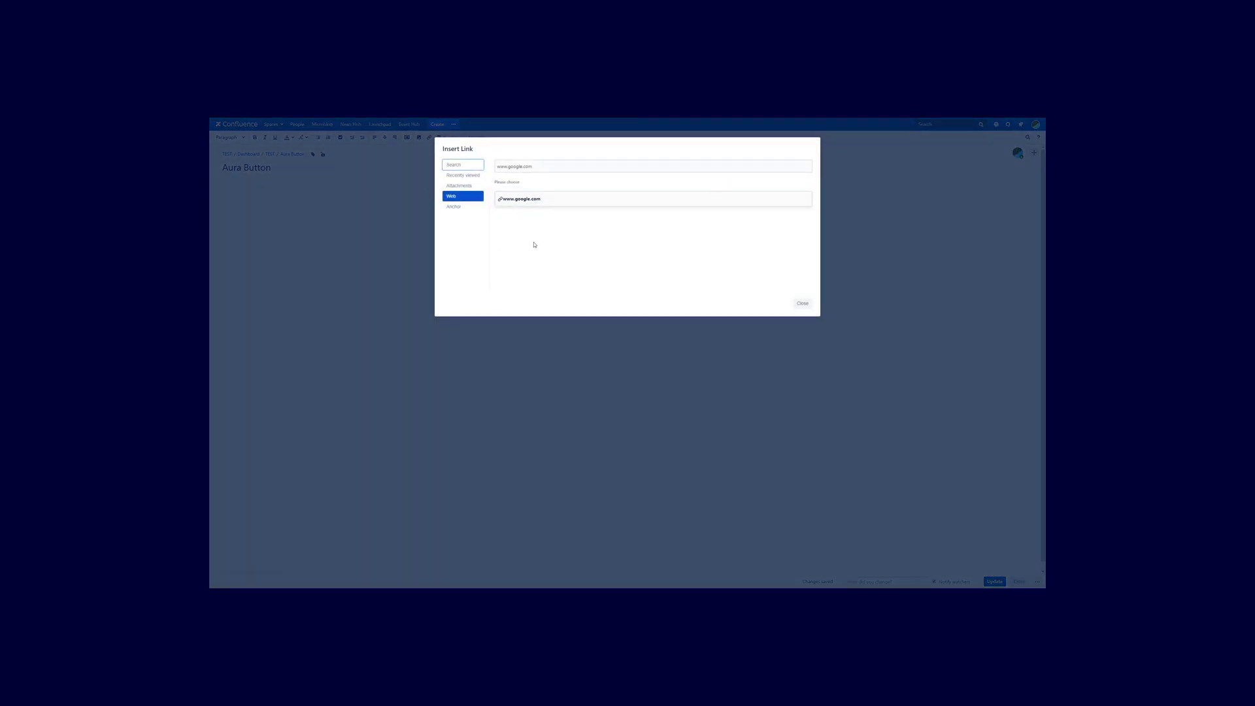
Link the button to the anchor AuraButton-I'mananchor instead of the web address.
{"action": "left_click", "coordinate": [455, 208]}
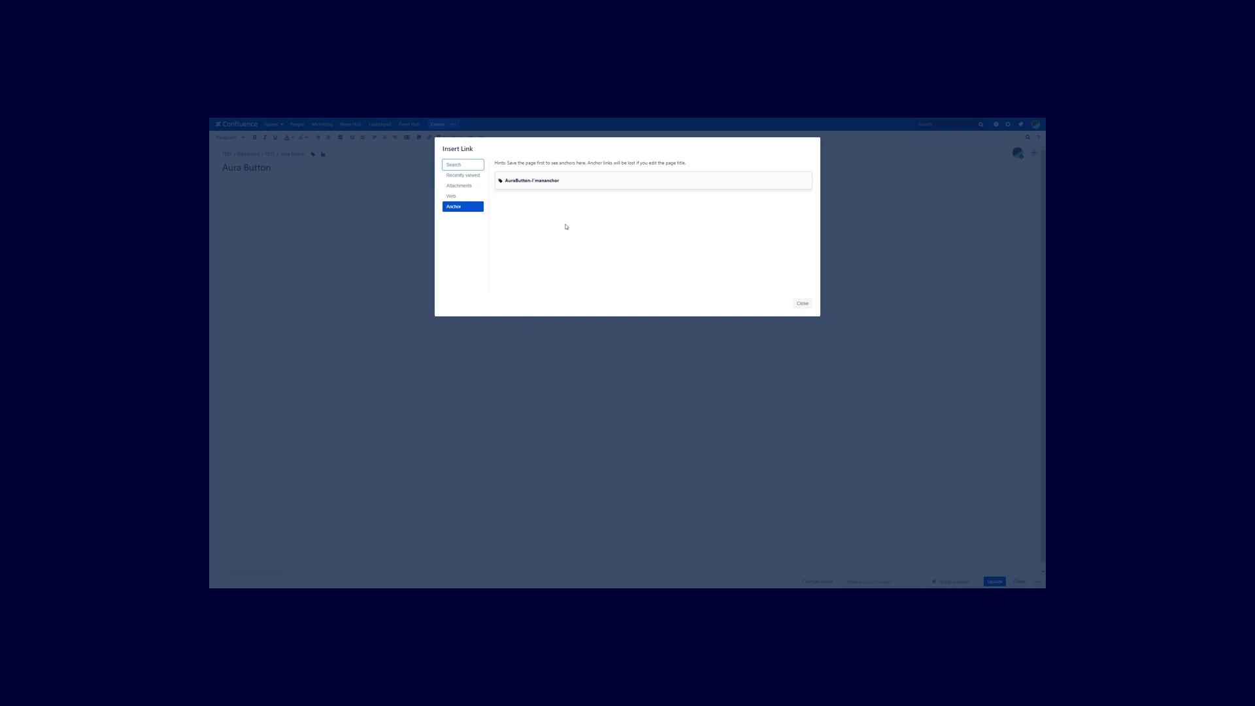
{"action": "left_click", "coordinate": [547, 183]}
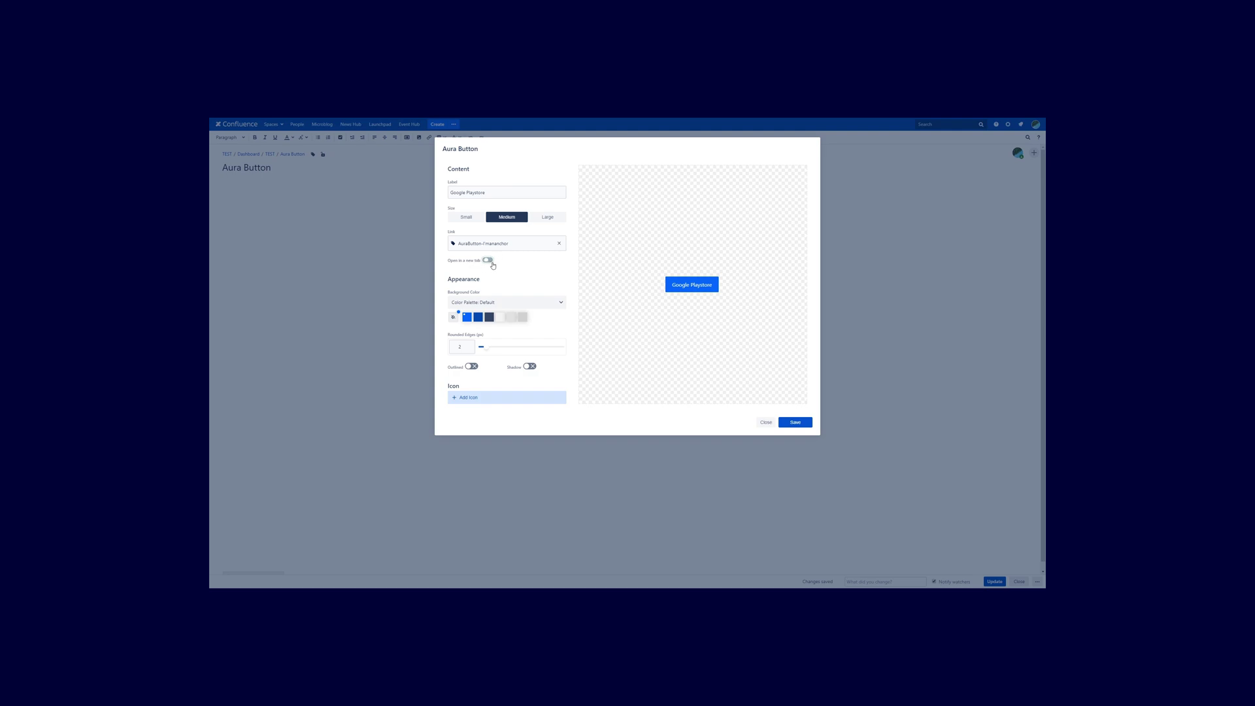
Turn on 'Open in a new tab' for the button's link.
{"action": "left_click", "coordinate": [488, 260]}
Try darker blue, light grey and dark grey backgrounds, then return to default blue.
{"action": "left_click", "coordinate": [478, 320]}
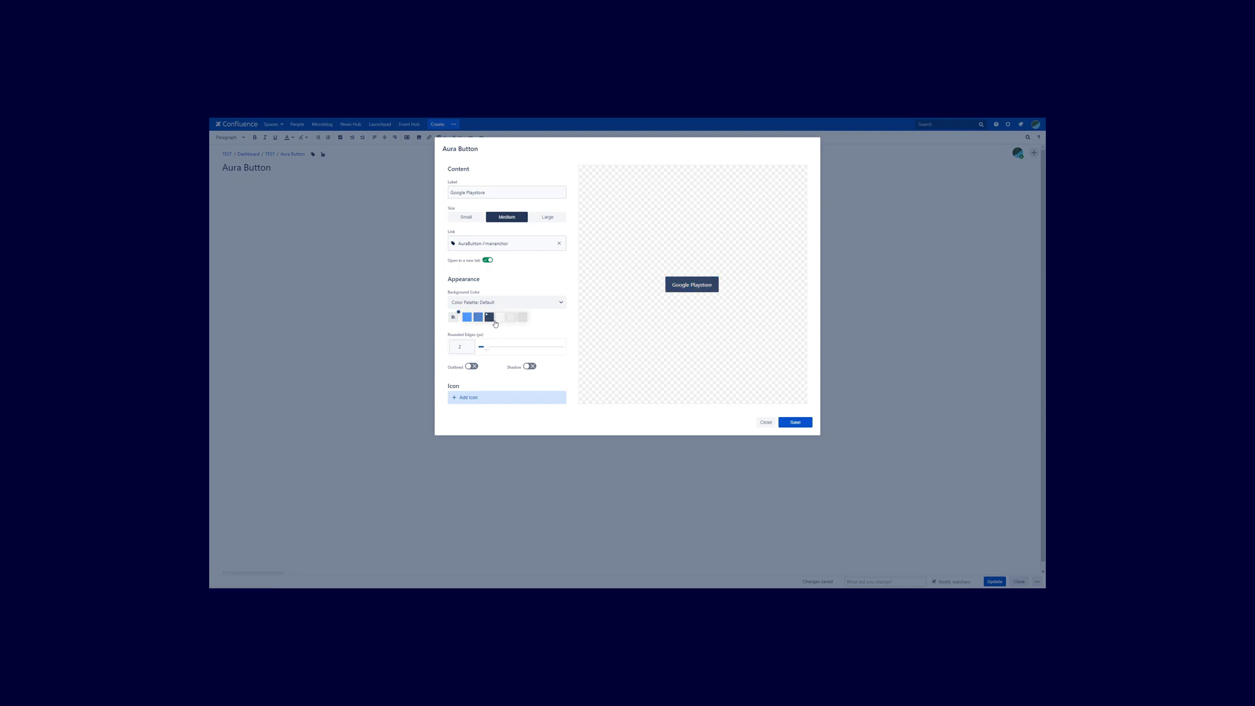
{"action": "left_click", "coordinate": [511, 320]}
{"action": "left_click", "coordinate": [522, 320]}
{"action": "left_click", "coordinate": [470, 319]}
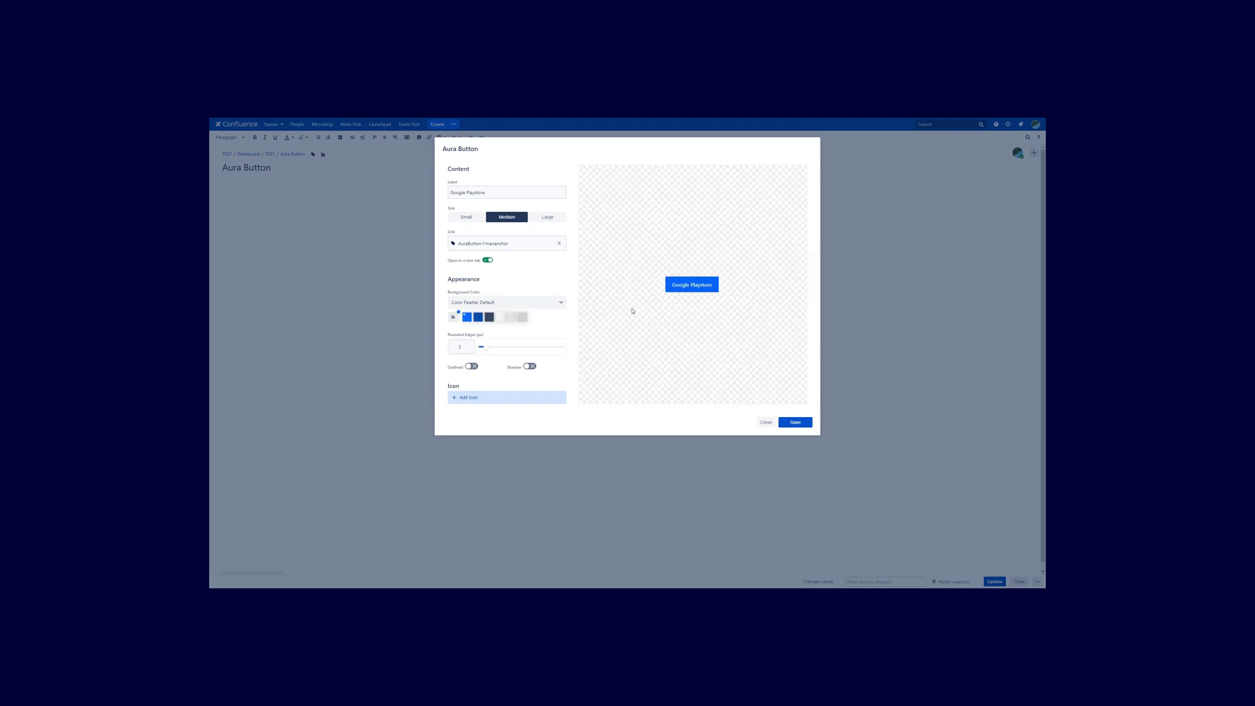
Switch the background Color Palette from Aura to Pastel.
{"action": "left_click", "coordinate": [551, 304]}
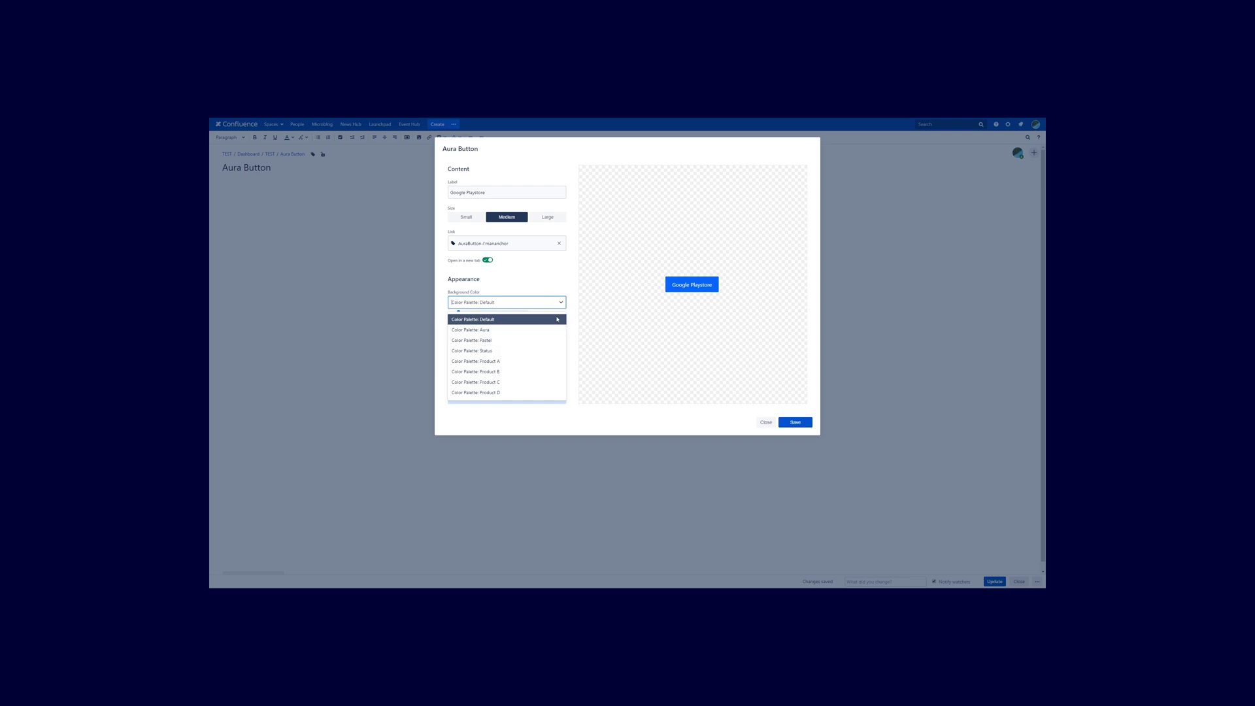
{"action": "left_click", "coordinate": [470, 329]}
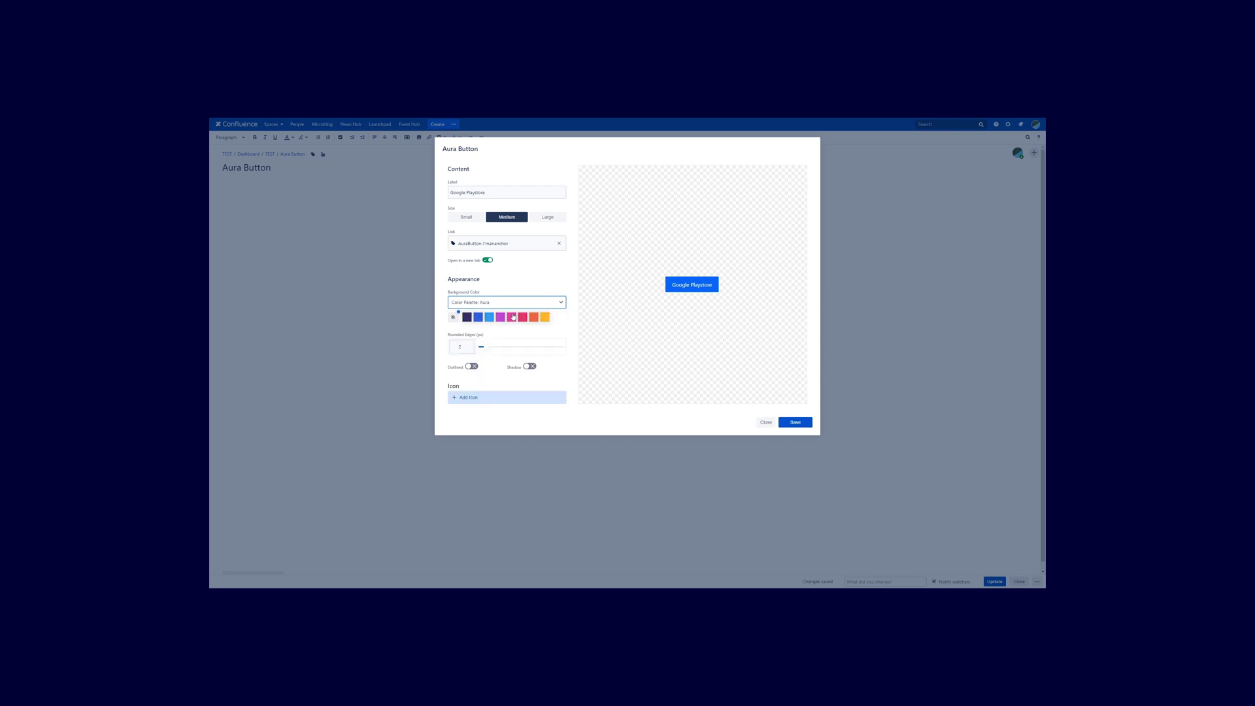
{"action": "left_click", "coordinate": [561, 304]}
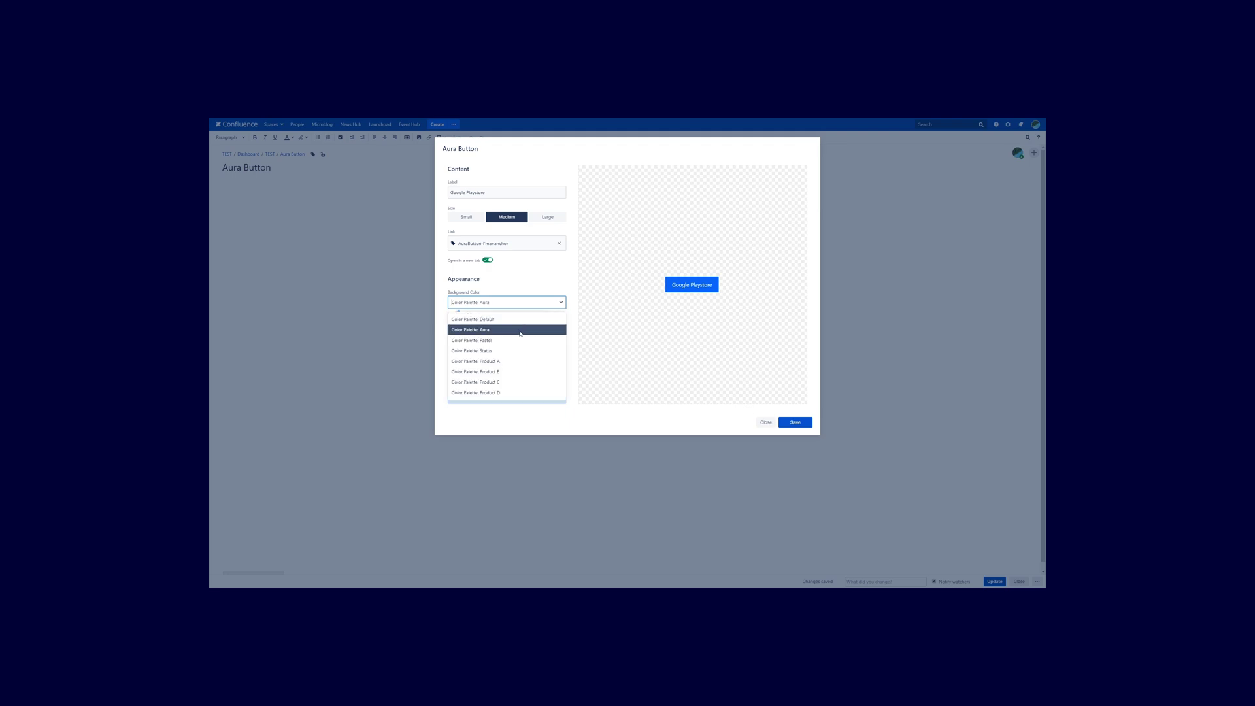
{"action": "left_click", "coordinate": [507, 340]}
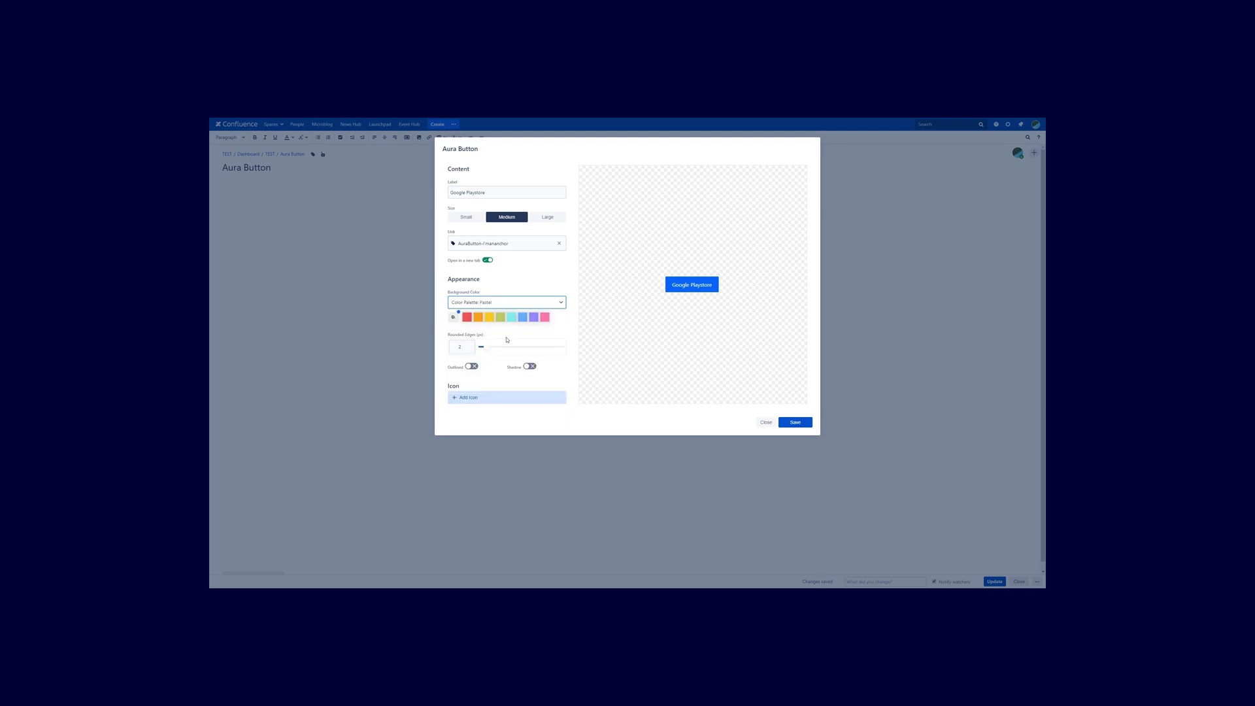
{"action": "left_click", "coordinate": [560, 303]}
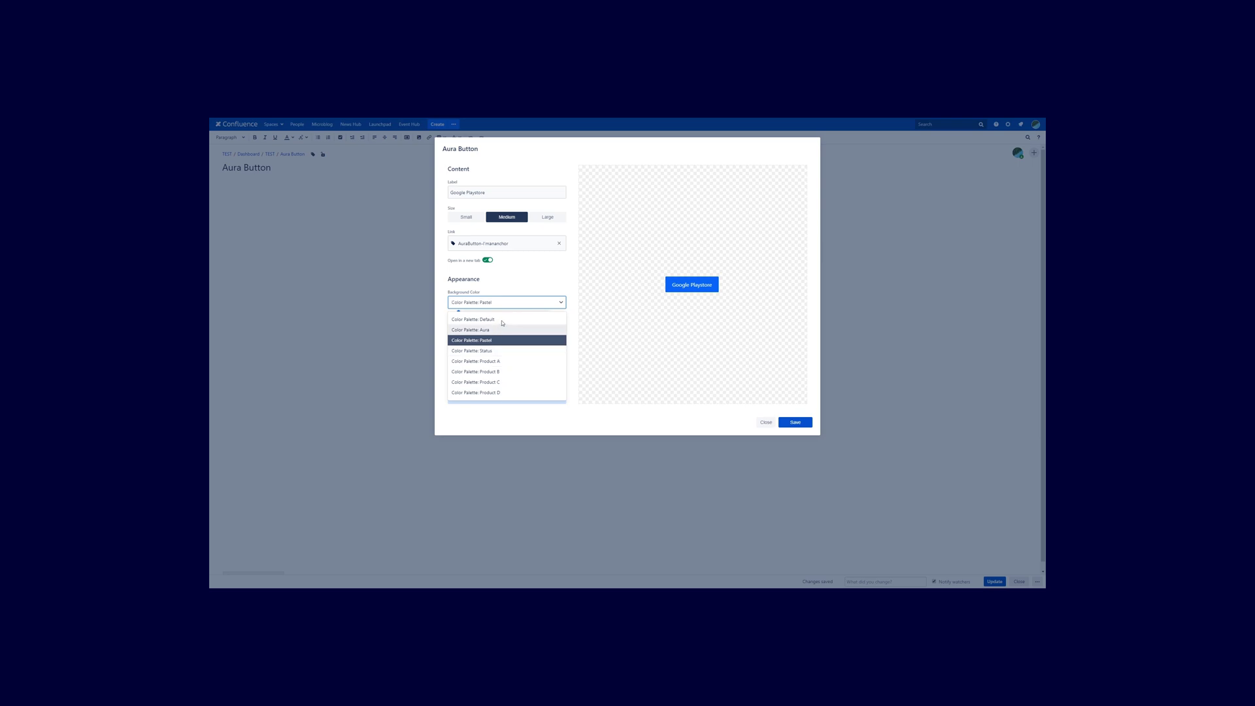
{"action": "left_click", "coordinate": [533, 306]}
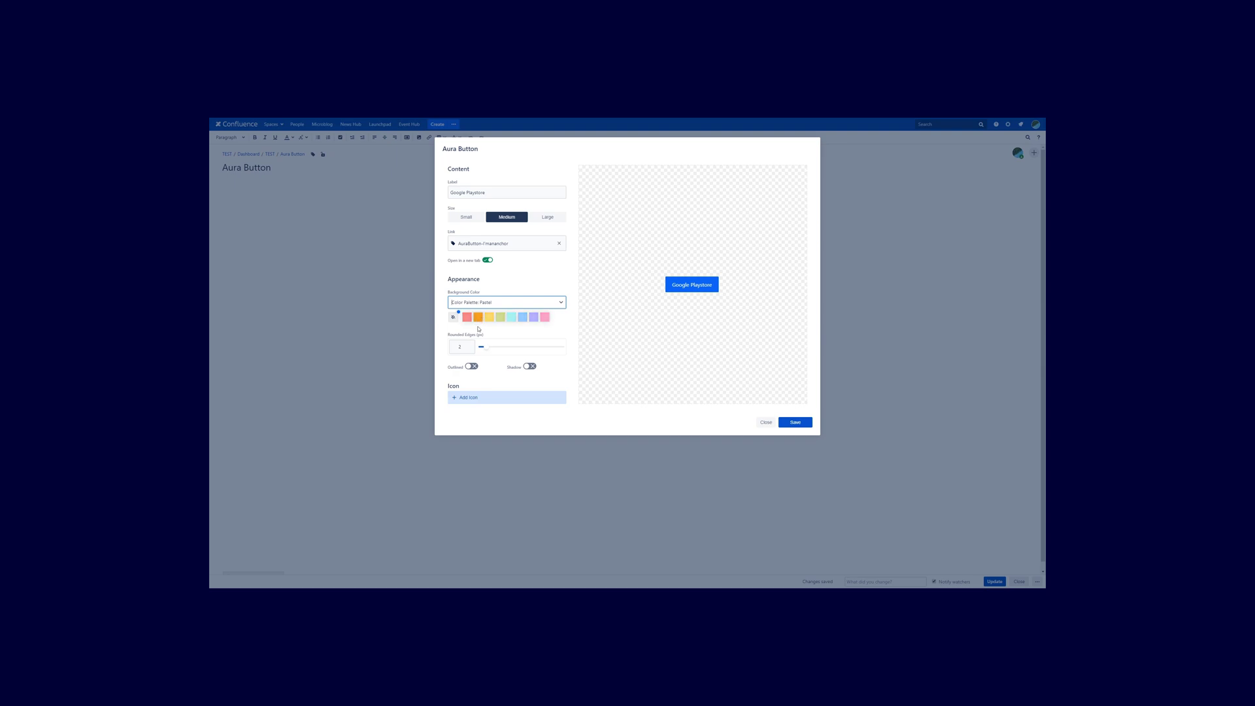
{"action": "left_click", "coordinate": [457, 332]}
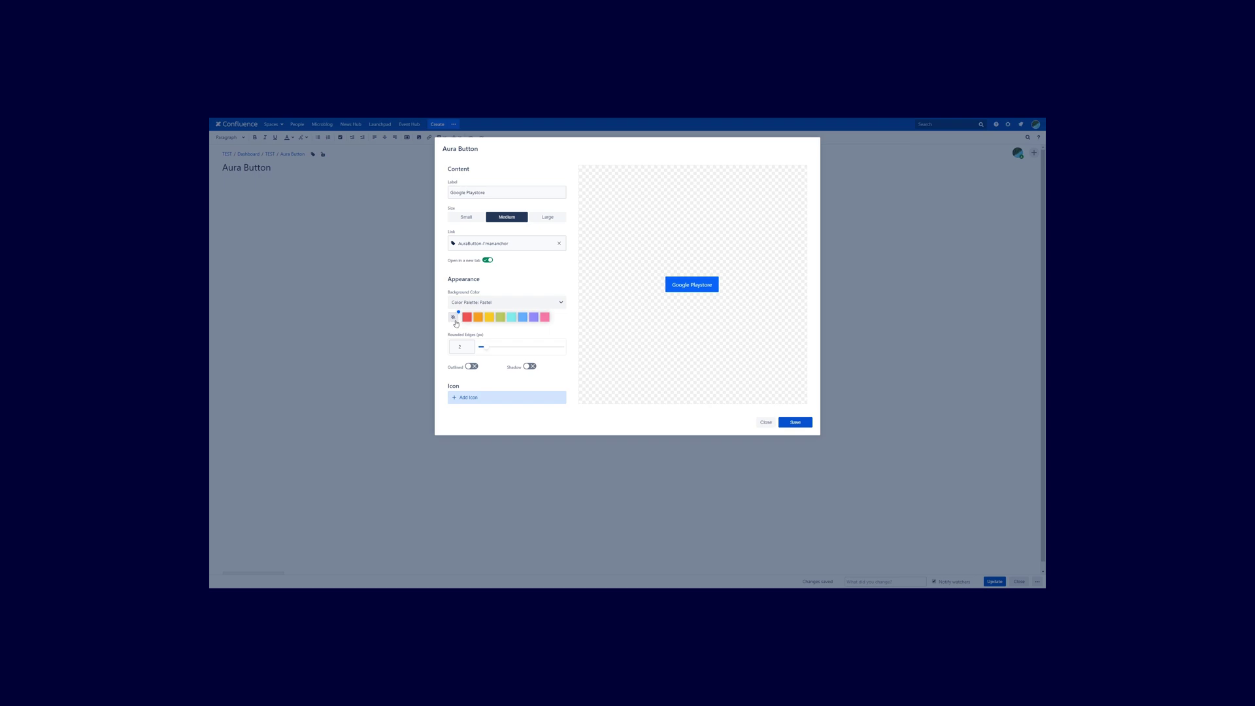
Experiment with a custom colour, then use the red Pastel swatch as the background.
{"action": "left_click", "coordinate": [455, 322]}
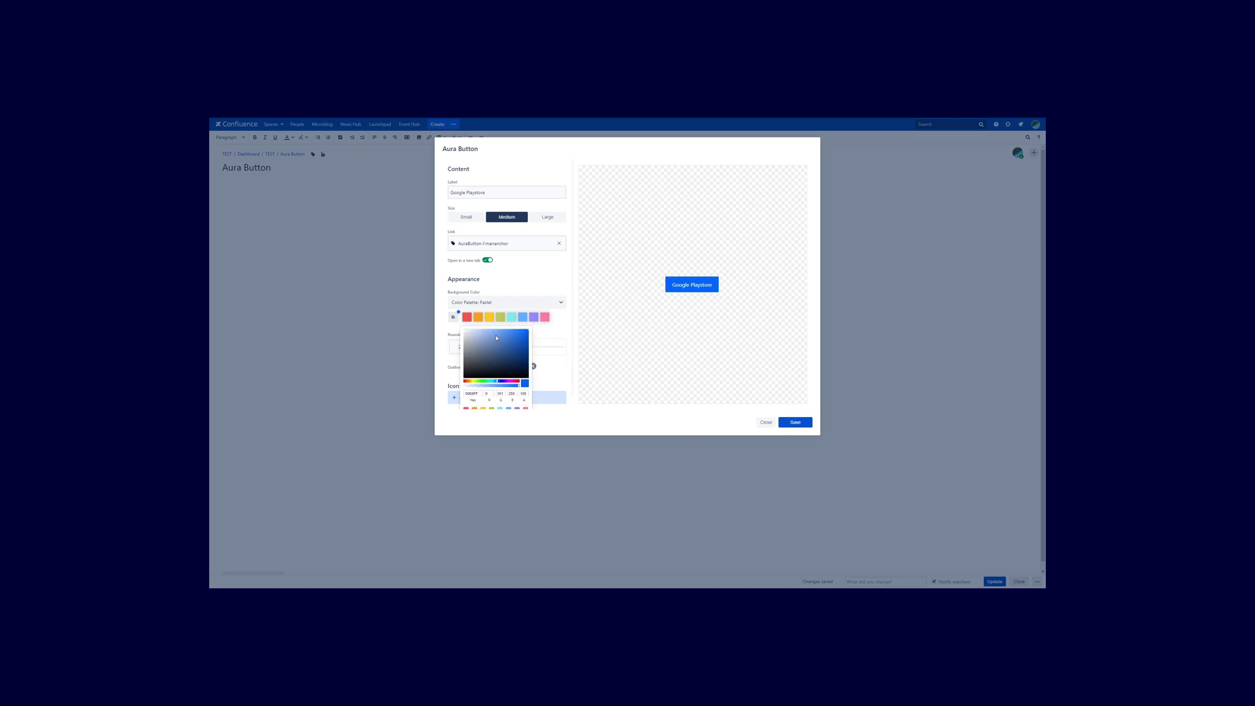
{"action": "mouse_move", "coordinate": [514, 341]}
{"action": "left_mouse_down"}
{"action": "mouse_move", "coordinate": [481, 335]}
{"action": "mouse_move", "coordinate": [506, 340]}
{"action": "left_mouse_up"}
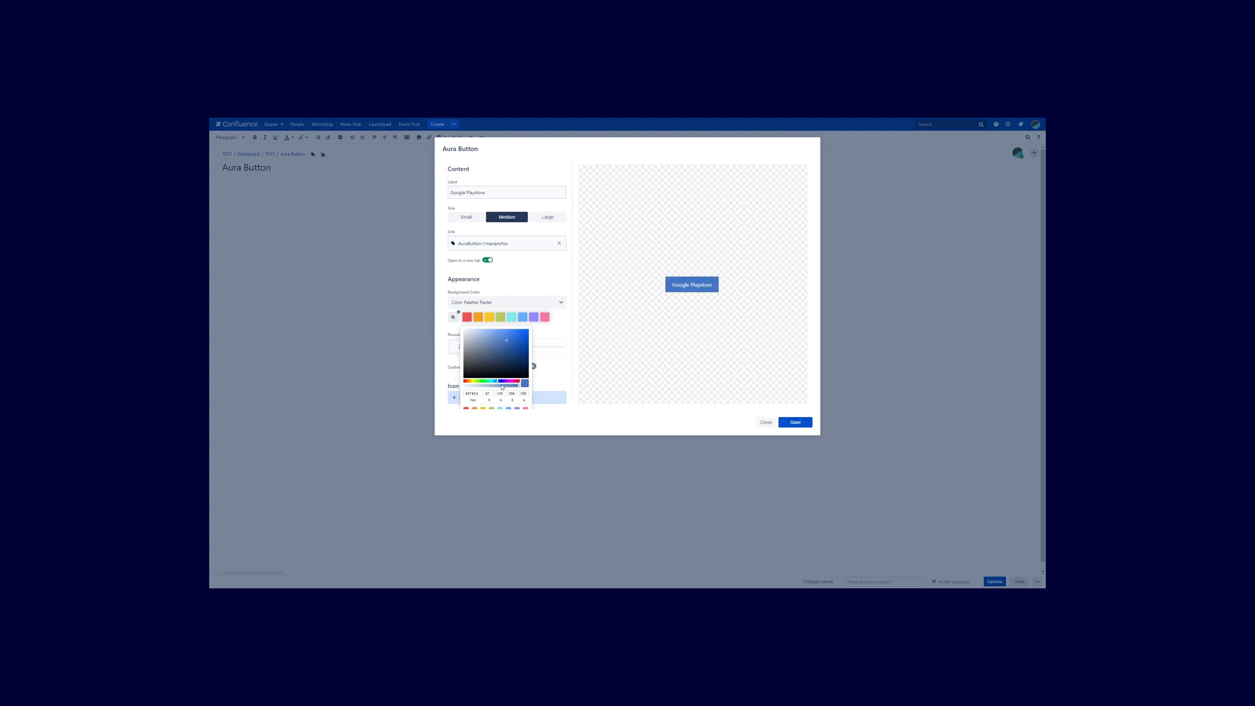
{"action": "left_click_drag", "start_coordinate": [501, 382], "coordinate": [523, 337]}
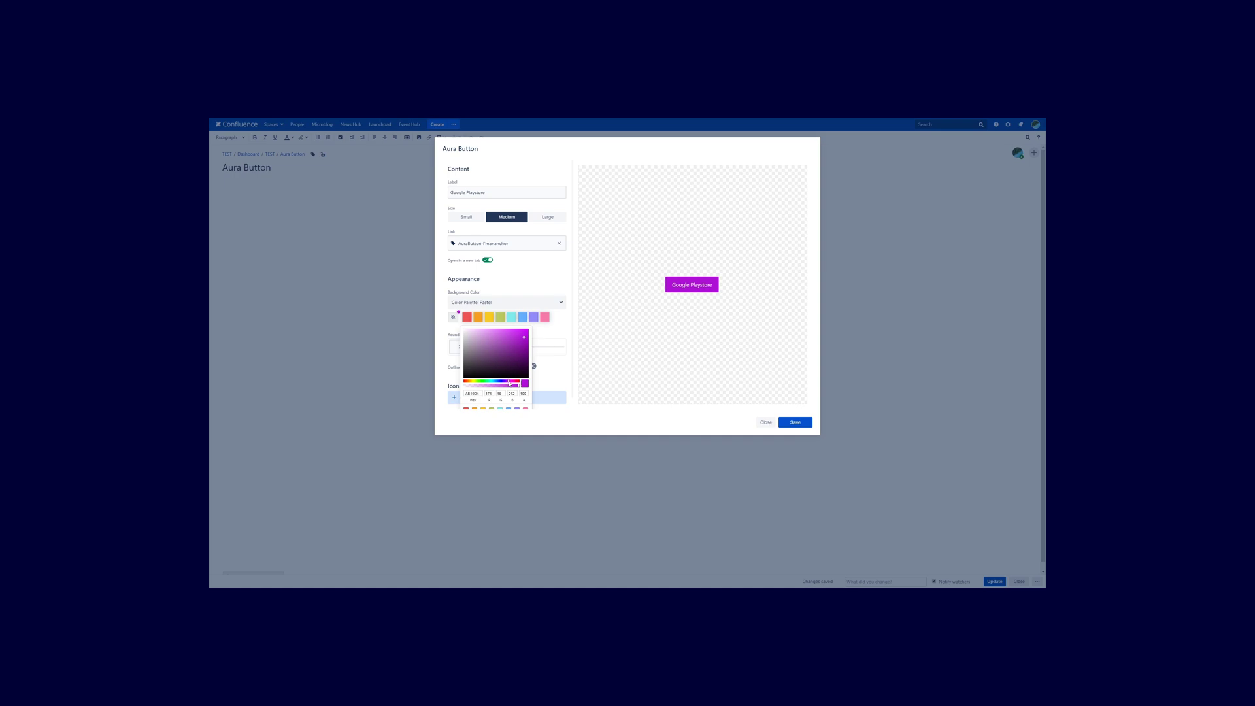
{"action": "mouse_move", "coordinate": [521, 338]}
{"action": "left_mouse_down"}
{"action": "mouse_move", "coordinate": [486, 340]}
{"action": "mouse_move", "coordinate": [500, 381]}
{"action": "left_mouse_up"}
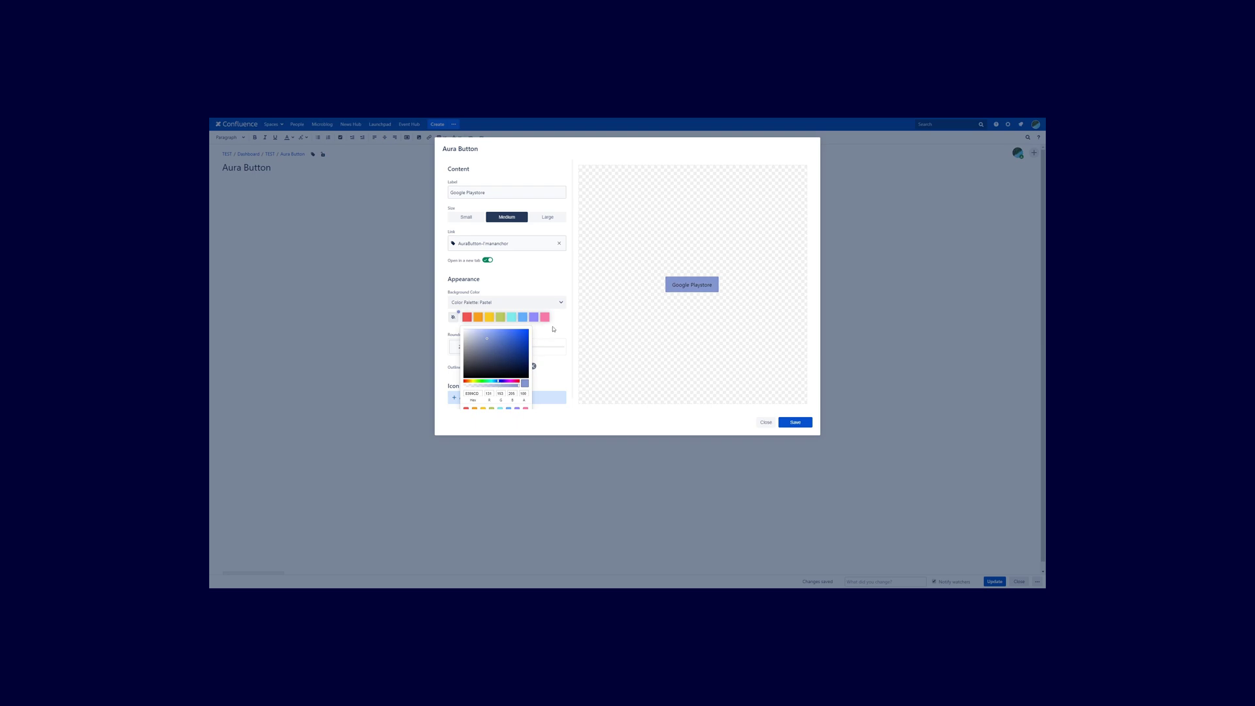
{"action": "left_click", "coordinate": [434, 319]}
{"action": "left_click", "coordinate": [466, 317]}
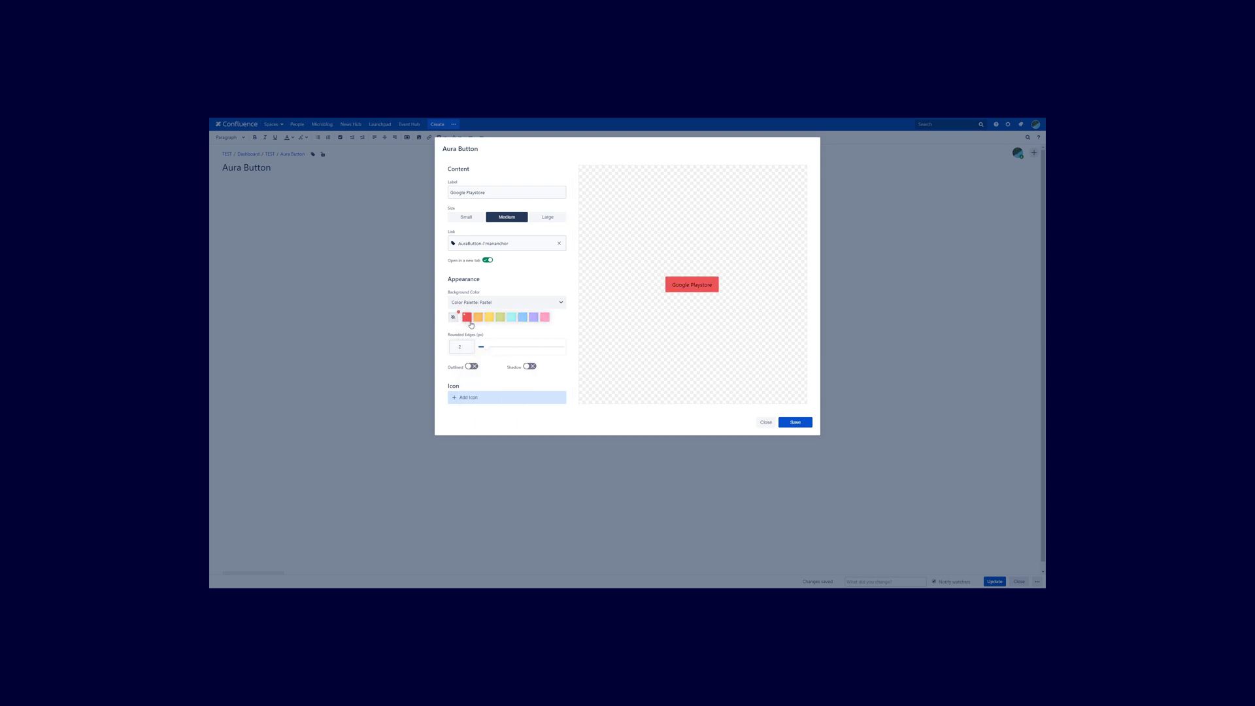
Set Rounded Edges to 30, enable Shadow, and leave Outlined off for a solid button.
{"action": "left_click", "coordinate": [482, 347]}
{"action": "left_click_drag", "start_coordinate": [486, 348], "coordinate": [566, 352]}
{"action": "left_click", "coordinate": [474, 368]}
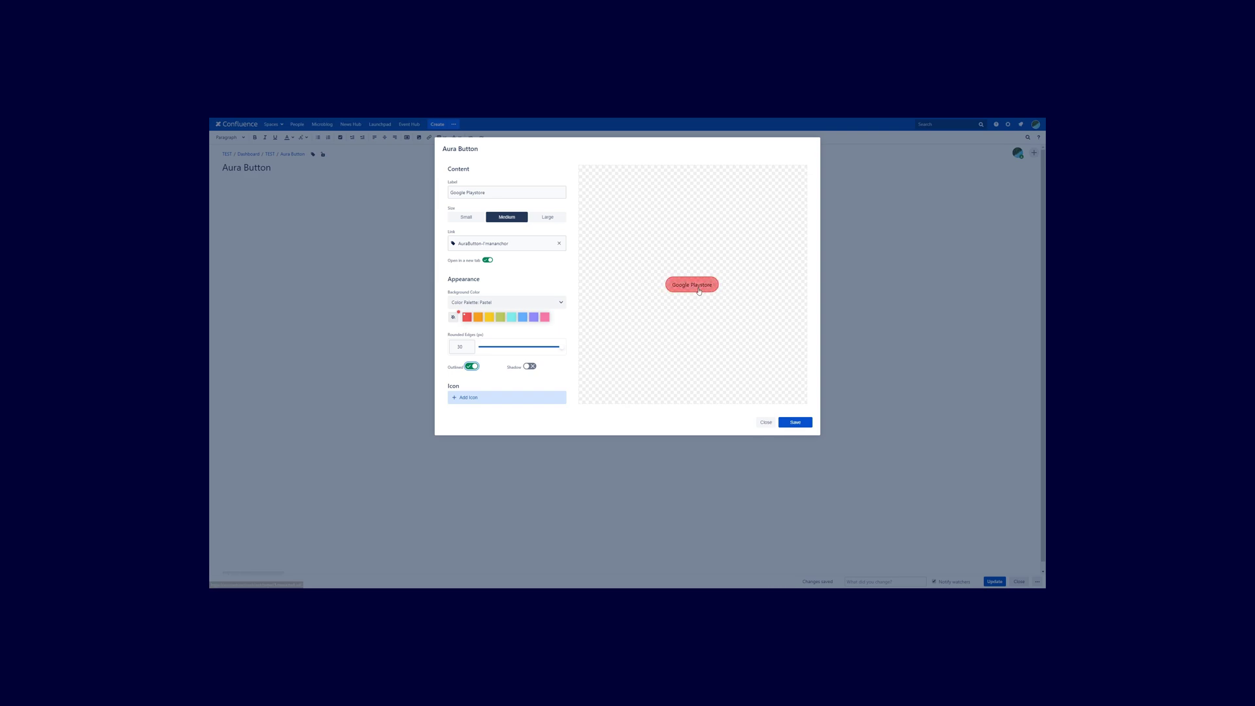
{"action": "left_click", "coordinate": [531, 367]}
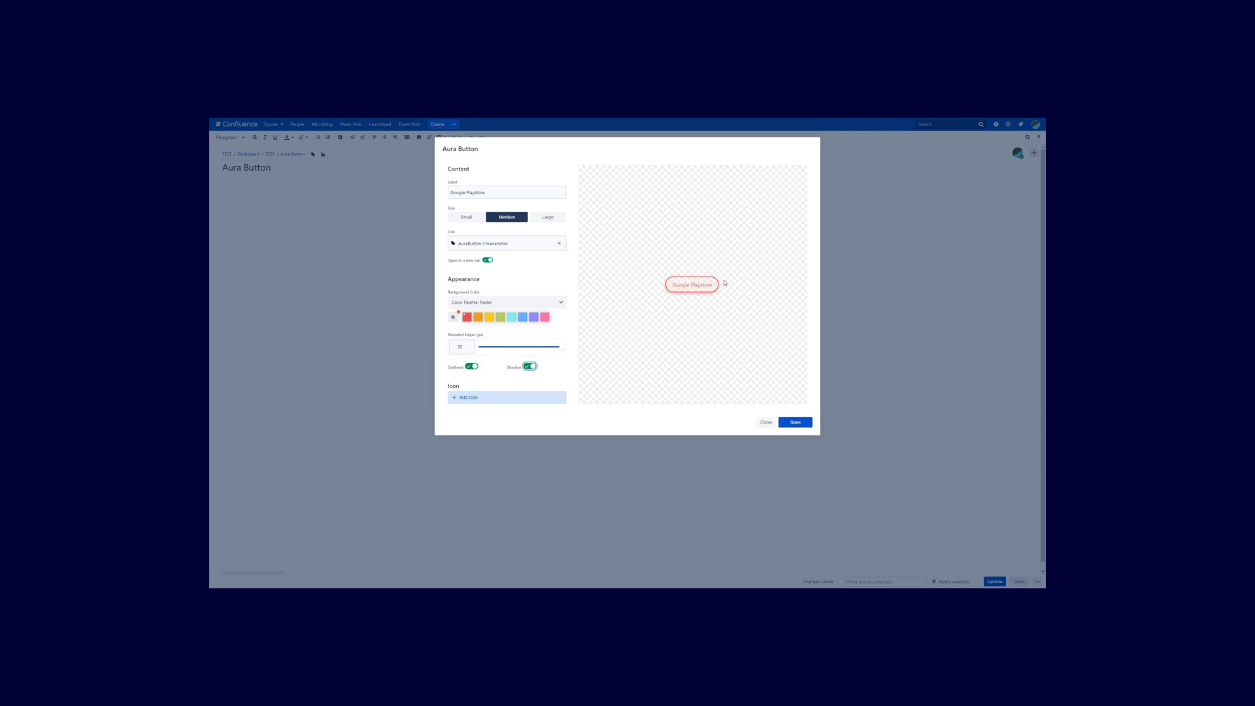
{"action": "left_click", "coordinate": [665, 295]}
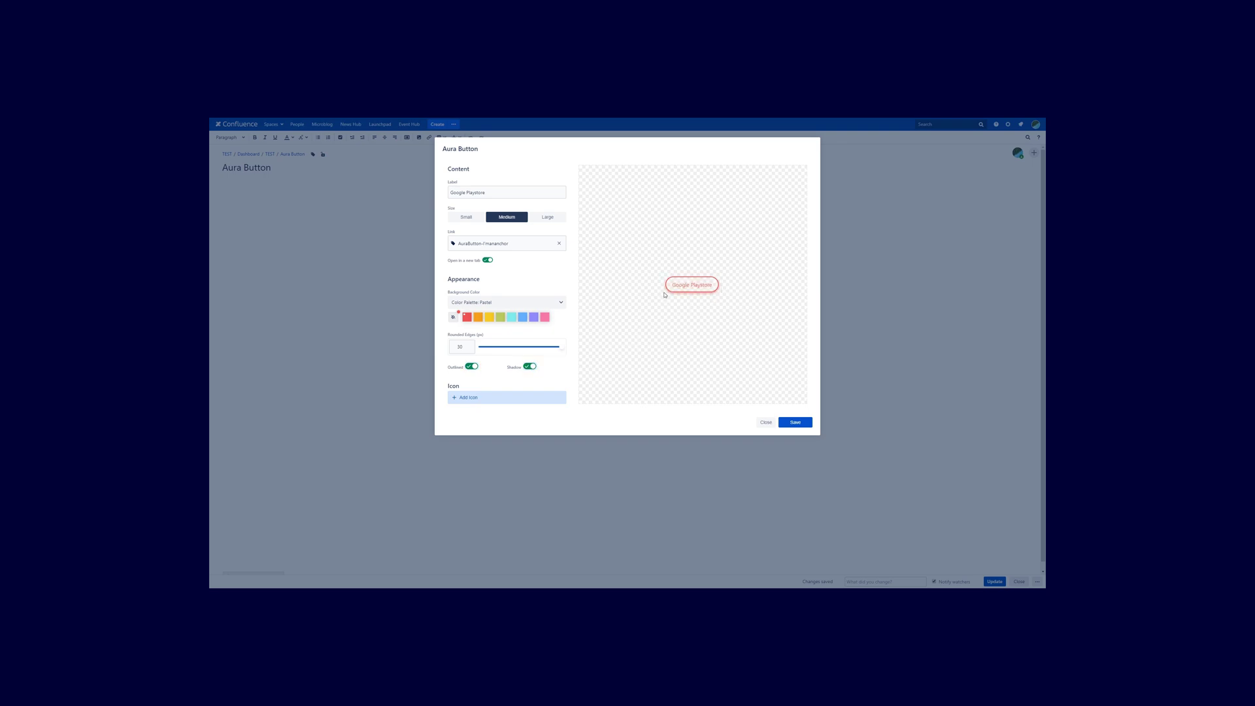
{"action": "left_click", "coordinate": [471, 370]}
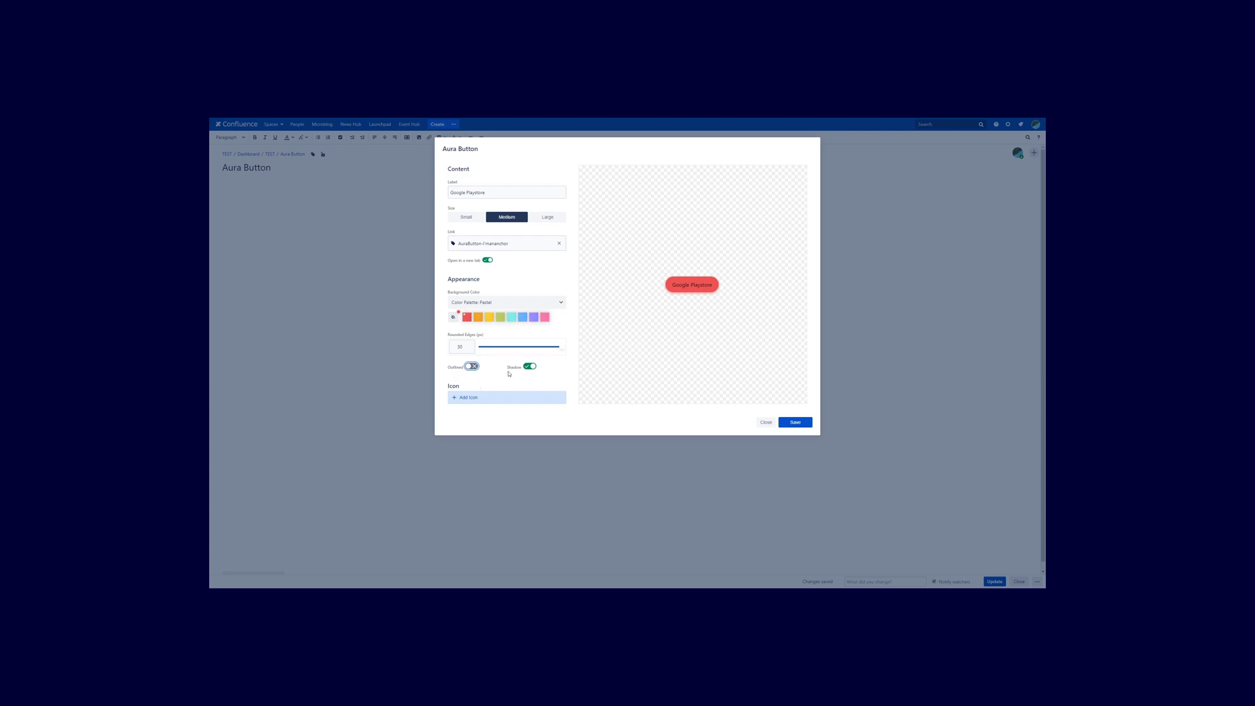
Add the Google Play icon, found by searching 'goo', at the Left of the label.
{"action": "left_click", "coordinate": [482, 400]}
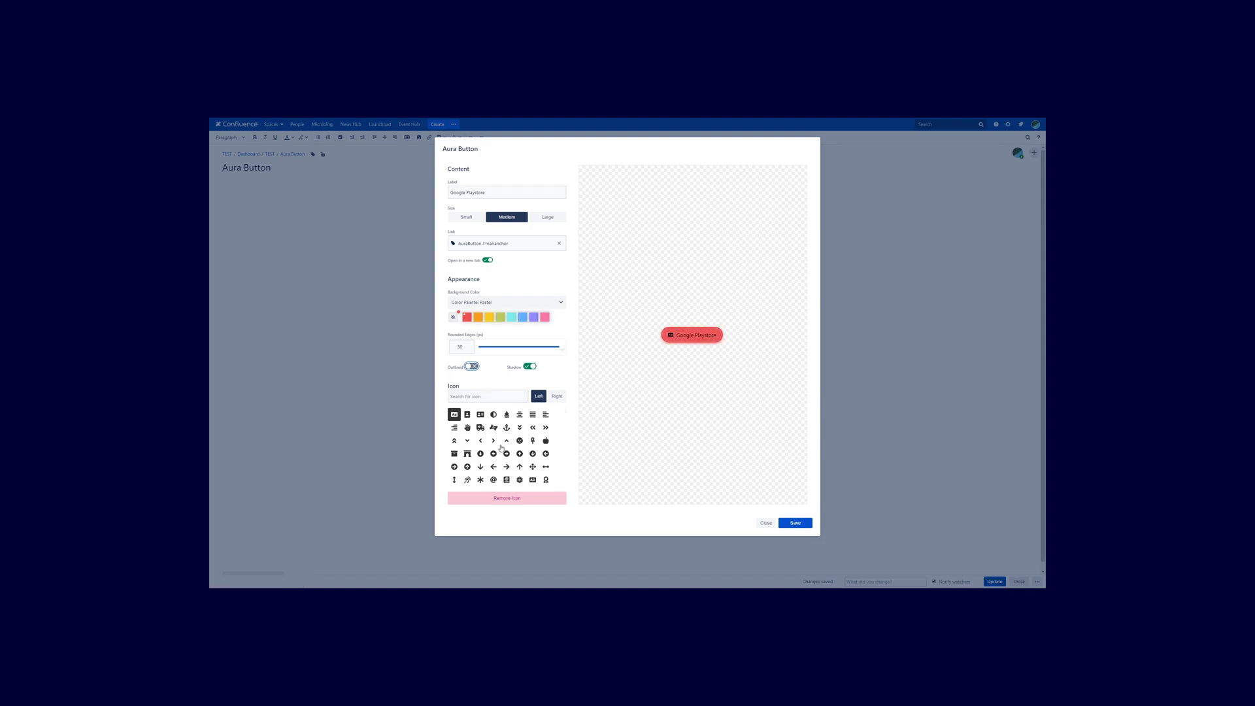
{"action": "left_click", "coordinate": [494, 396]}
{"action": "type", "text": "goo"}
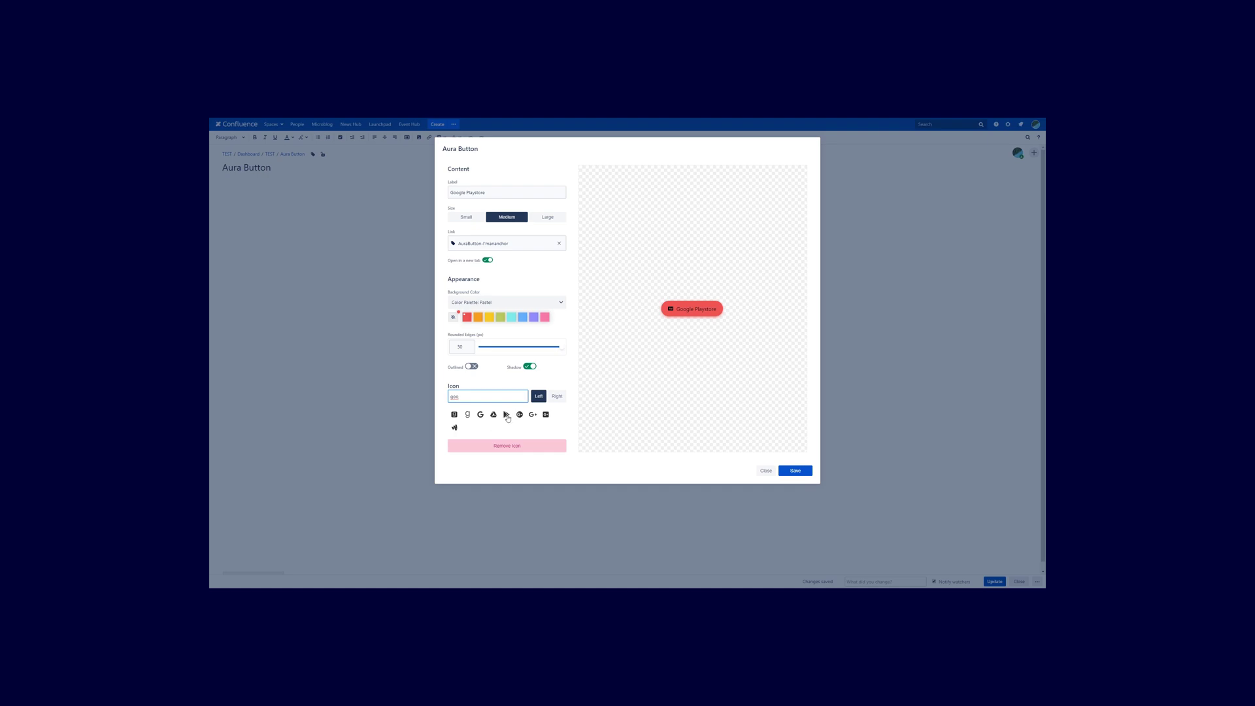
{"action": "left_click", "coordinate": [507, 416]}
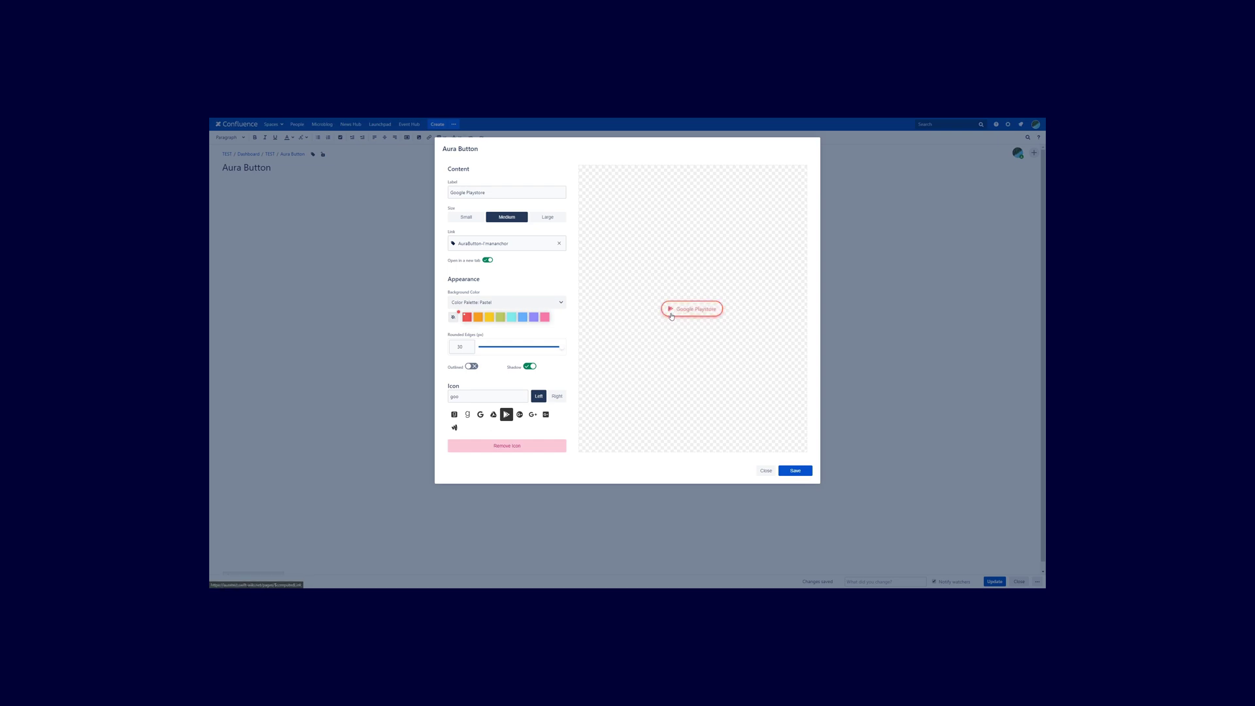
{"action": "left_click", "coordinate": [557, 396]}
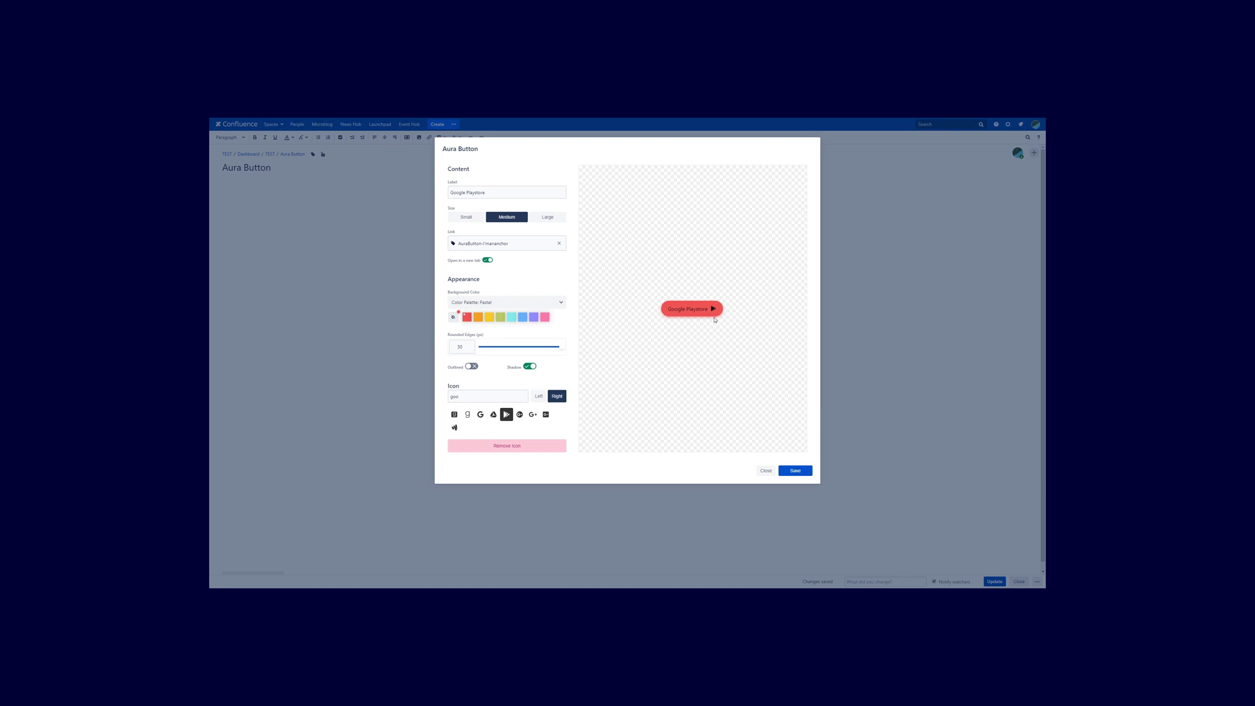
{"action": "left_click", "coordinate": [539, 396]}
Set the button to Large with the first dark navy swatch from the Aura palette.
{"action": "left_click", "coordinate": [549, 218]}
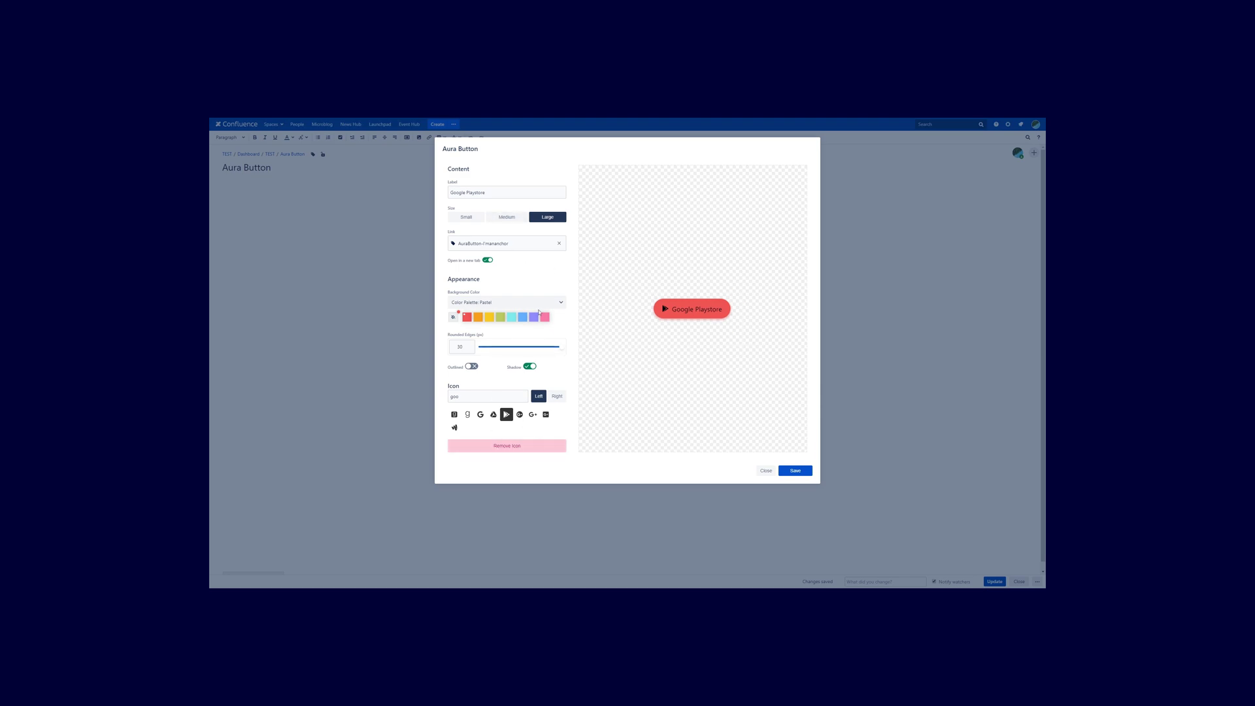
{"action": "left_click", "coordinate": [506, 301]}
{"action": "left_click", "coordinate": [516, 330]}
{"action": "left_click", "coordinate": [466, 317]}
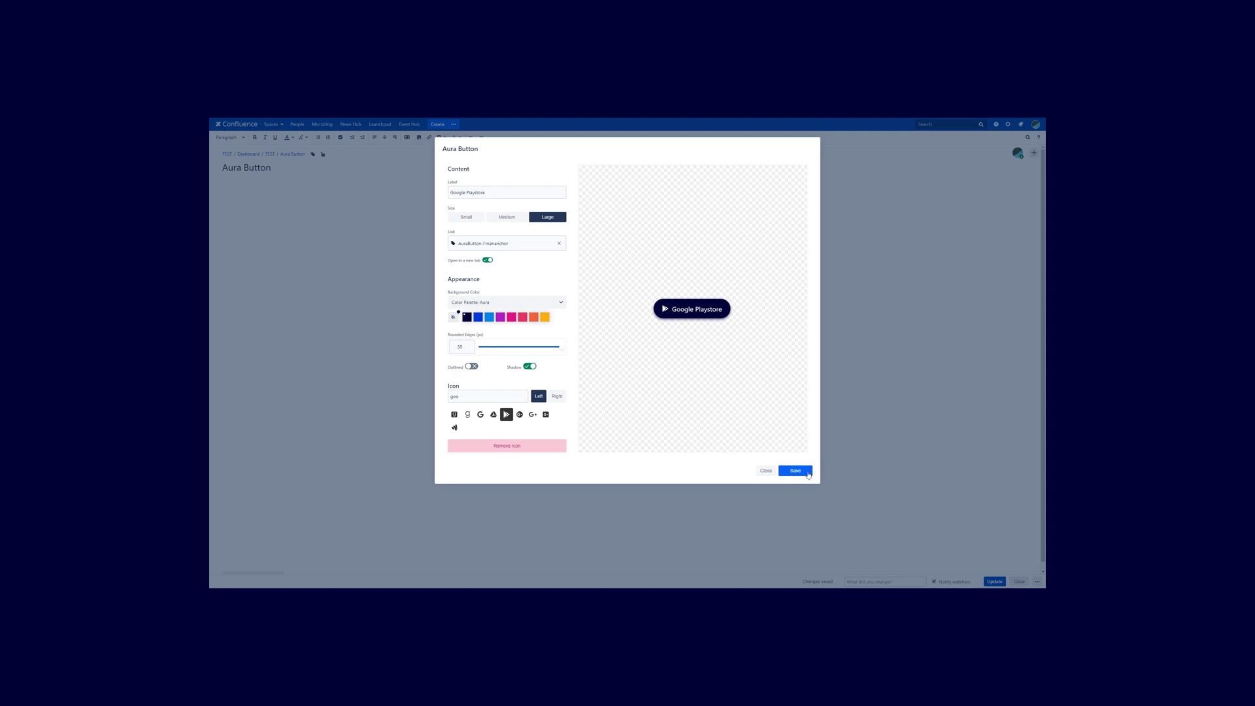
Save the Aura Button dialog to insert the dark navy Google Playstore button.
{"action": "left_click", "coordinate": [807, 473]}
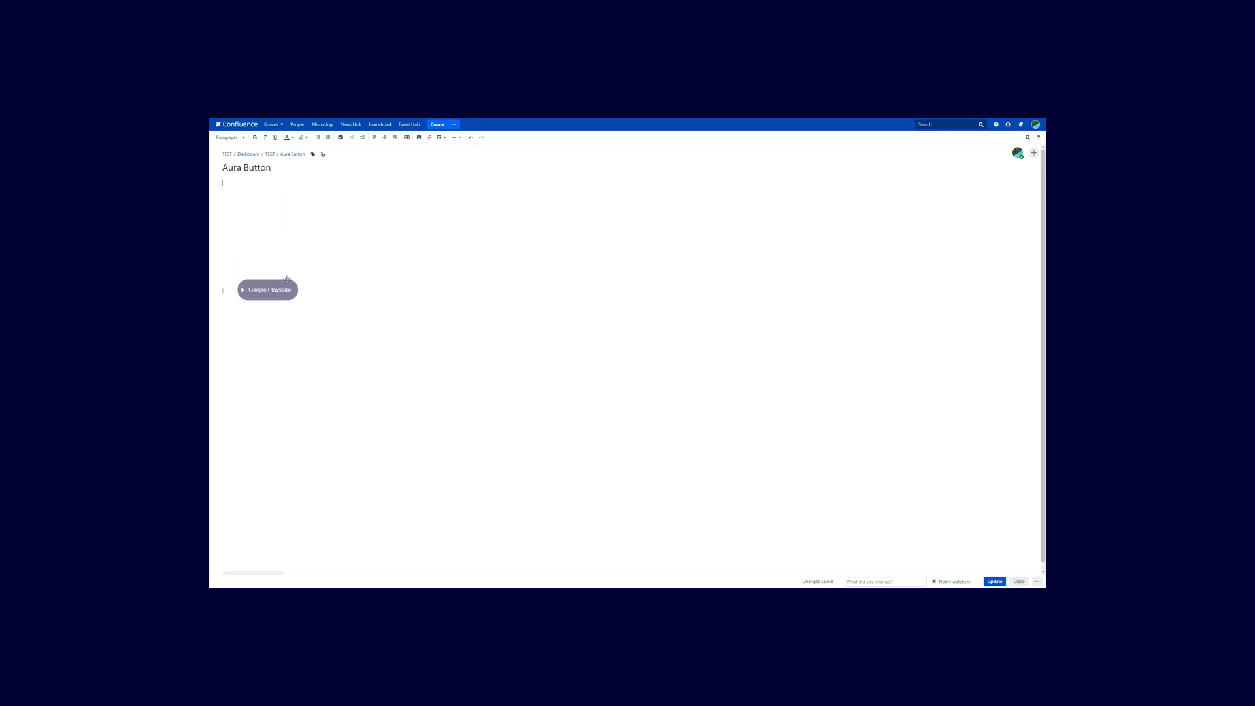
Update the Aura Button page to publish the styled Google Playstore button.
{"action": "left_click", "coordinate": [994, 581]}
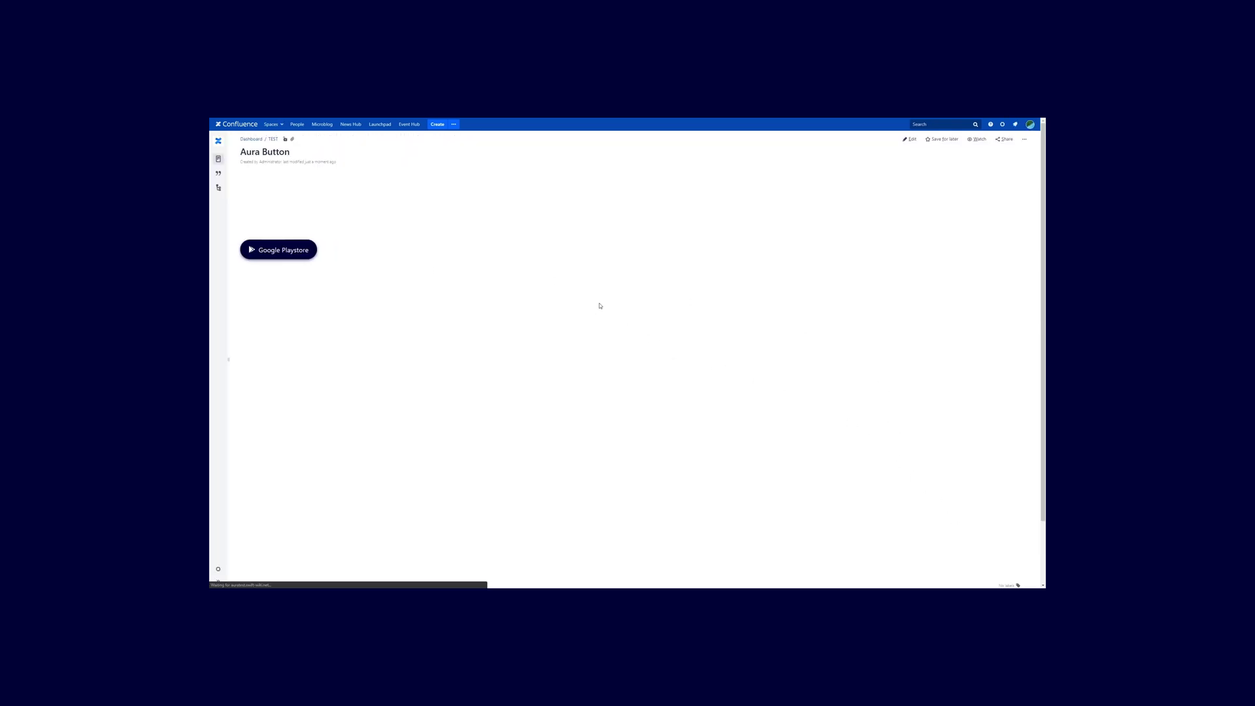